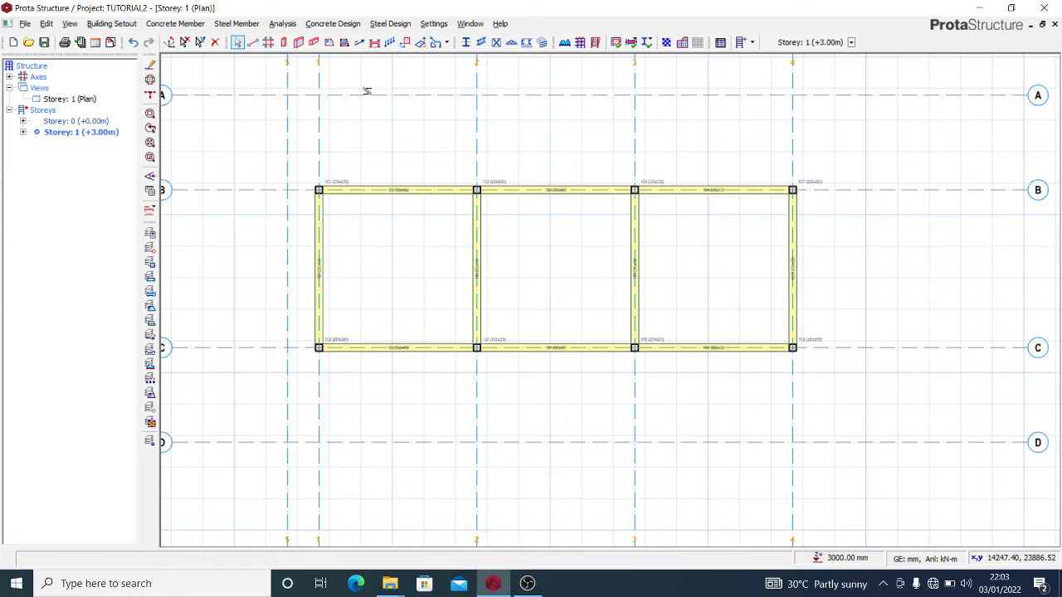
- Start Beam Region slab insertion to bring up the Slab Properties panel
{"action": "left_click", "coordinate": [328, 42]}
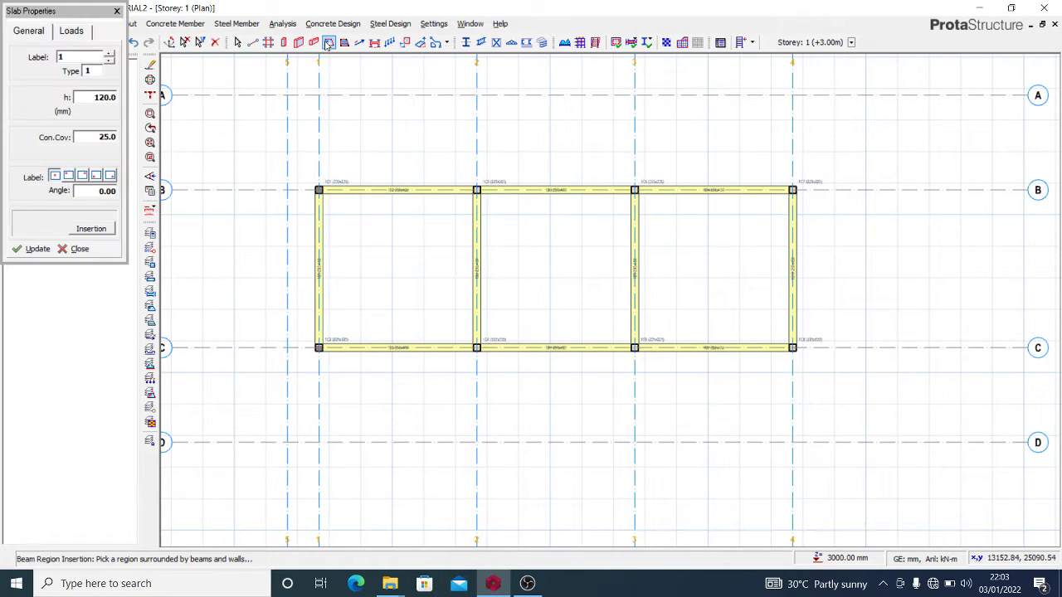
- Set the slab thickness h to 150 mm and the concrete cover to 20 mm
{"action": "left_click", "coordinate": [96, 96]}
{"action": "type", "text": "150"}
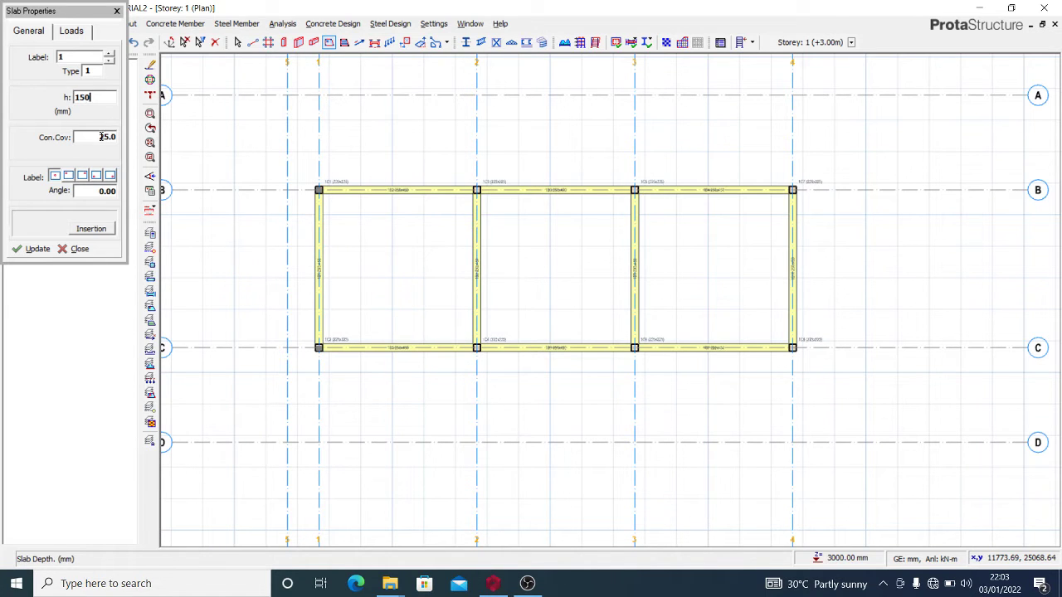
{"action": "left_click", "coordinate": [100, 137]}
{"action": "type", "text": "2"}
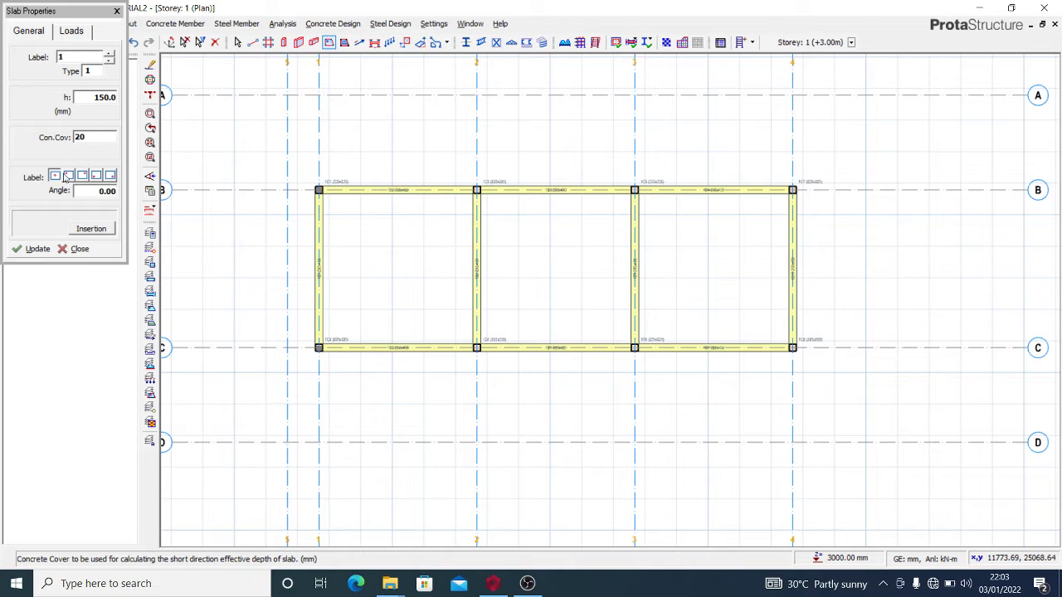
{"action": "left_click", "coordinate": [77, 38]}
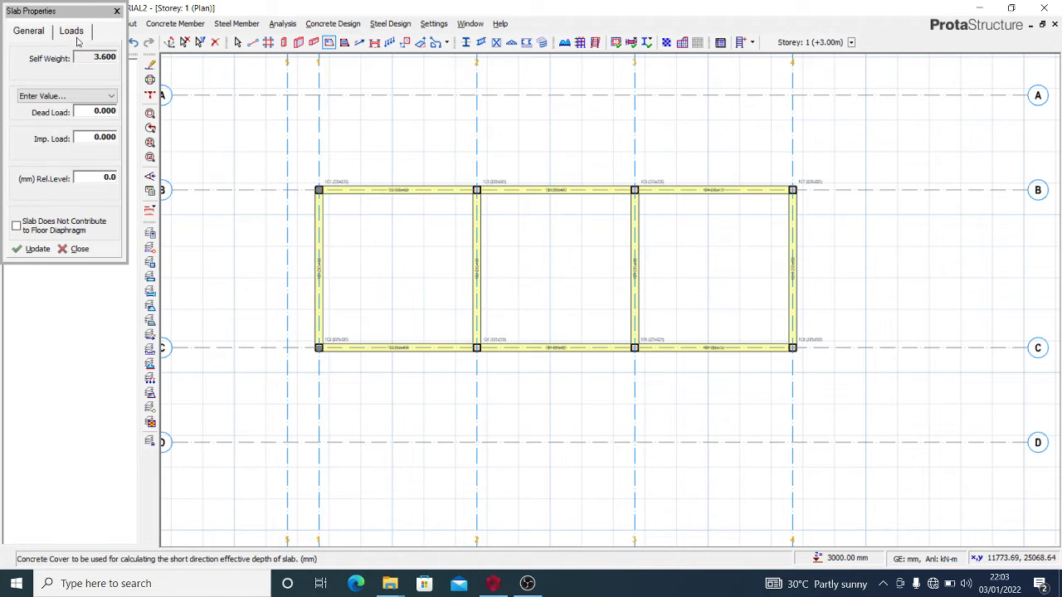
- Apply the Room dead load of 2.375 and the 1.500 residential imposed load to the slab
{"action": "left_click", "coordinate": [98, 112]}
{"action": "right_click", "coordinate": [100, 113]}
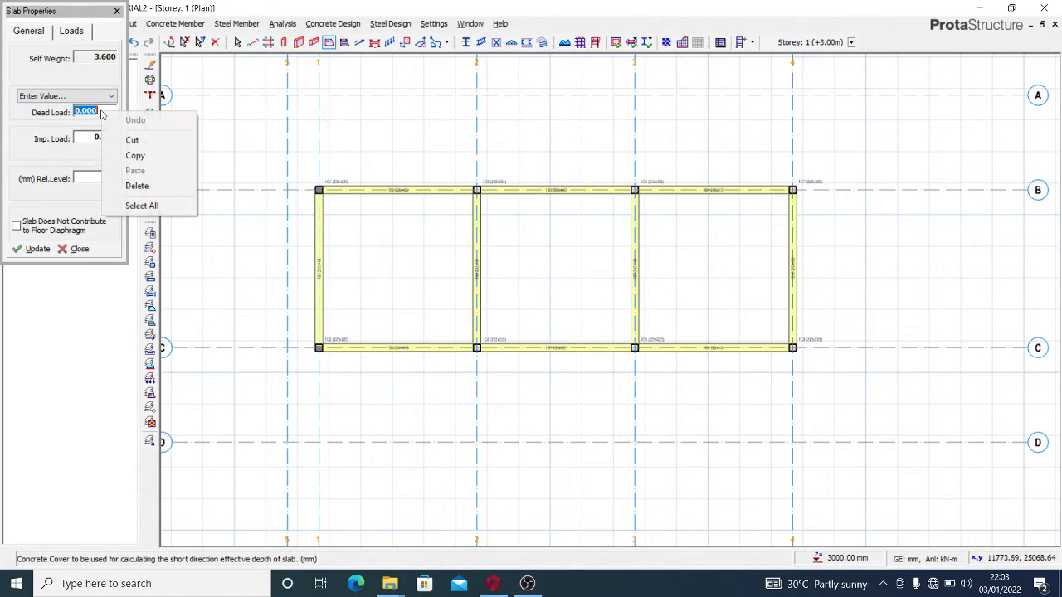
{"action": "key", "text": "Escape"}
{"action": "left_click", "coordinate": [62, 95]}
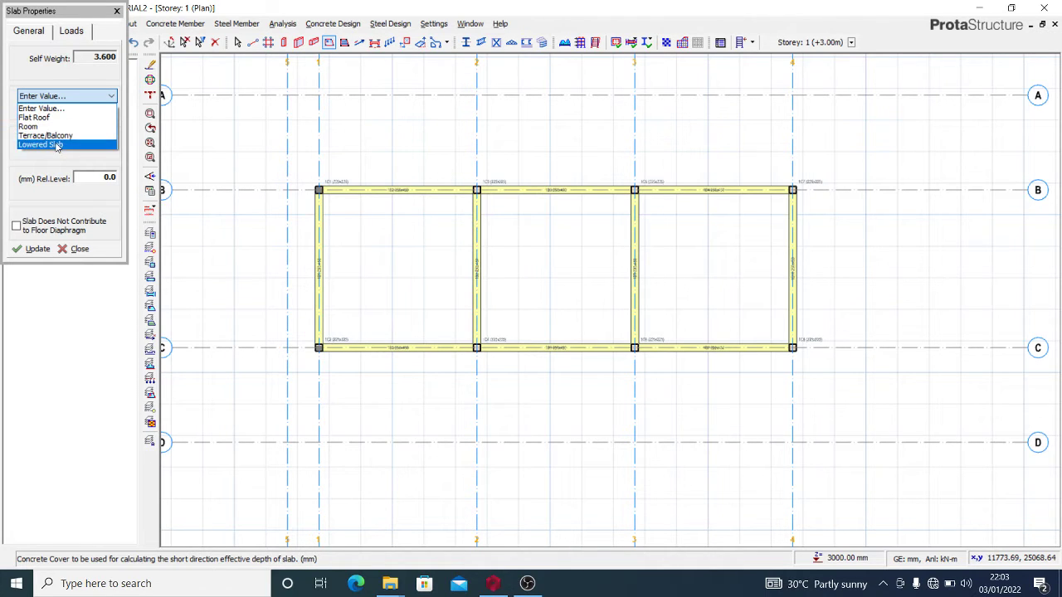
{"action": "left_click", "coordinate": [41, 126]}
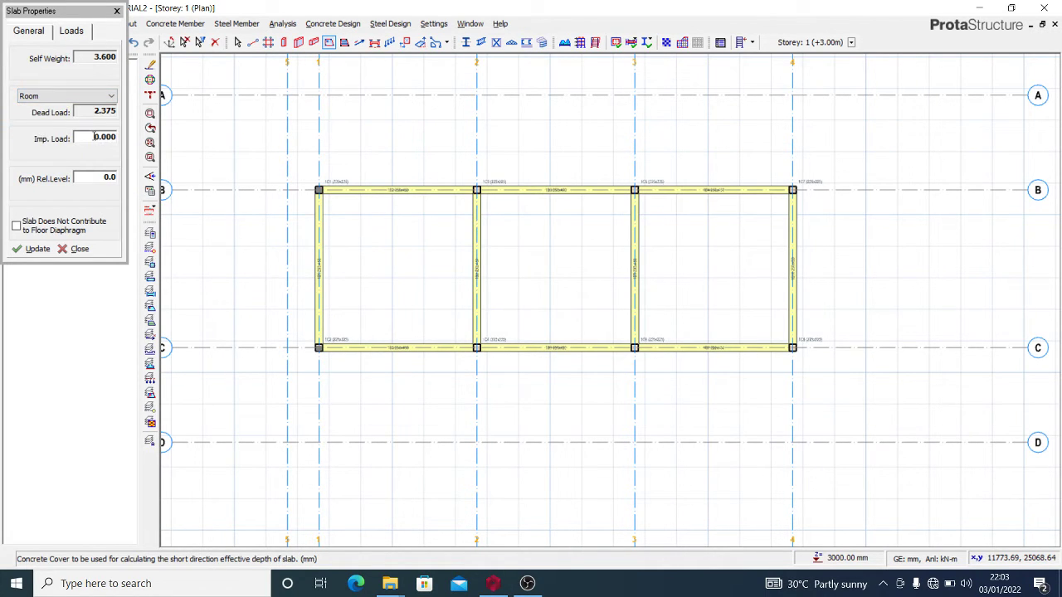
{"action": "left_click", "coordinate": [95, 137]}
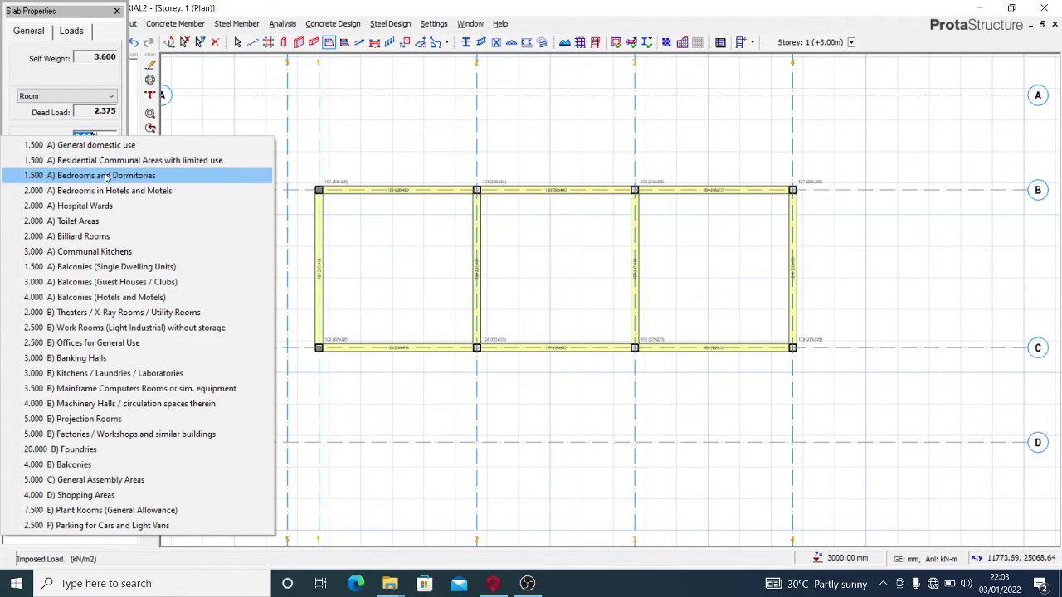
{"action": "left_click", "coordinate": [100, 160]}
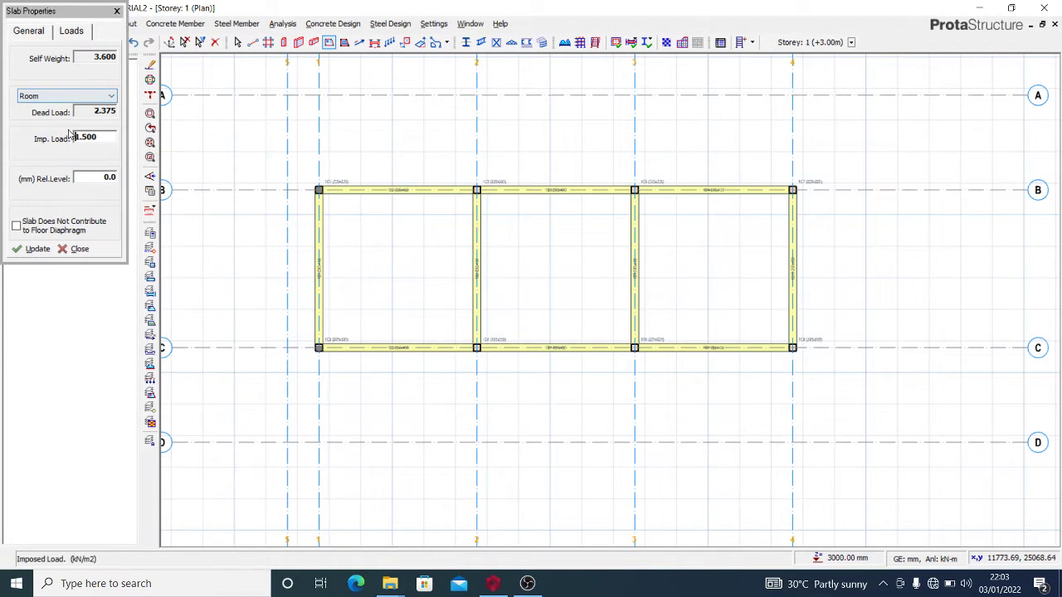
{"action": "left_click", "coordinate": [31, 33]}
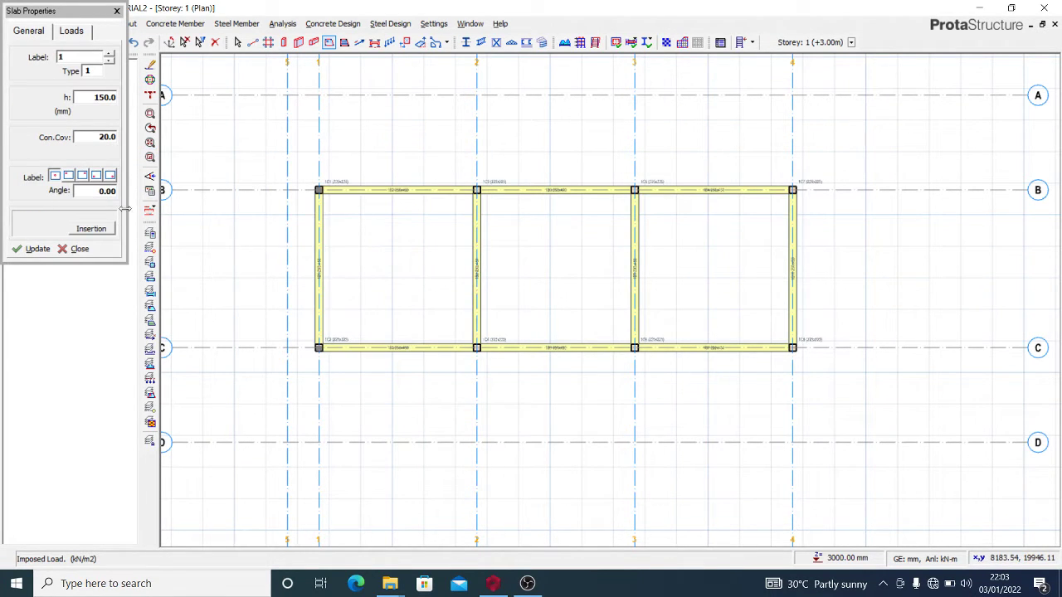
{"action": "left_click", "coordinate": [91, 230]}
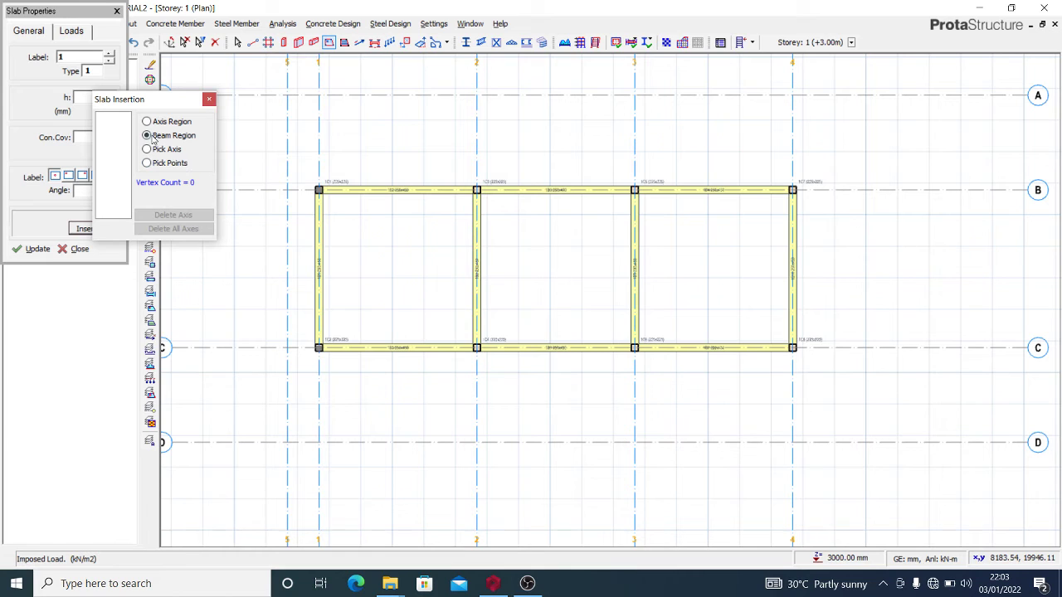
- Insert slab 1S1 in bay 1–2 by beam region, then slab 1S2 by picking axes 2, C, 3, B
{"action": "left_click", "coordinate": [383, 253]}
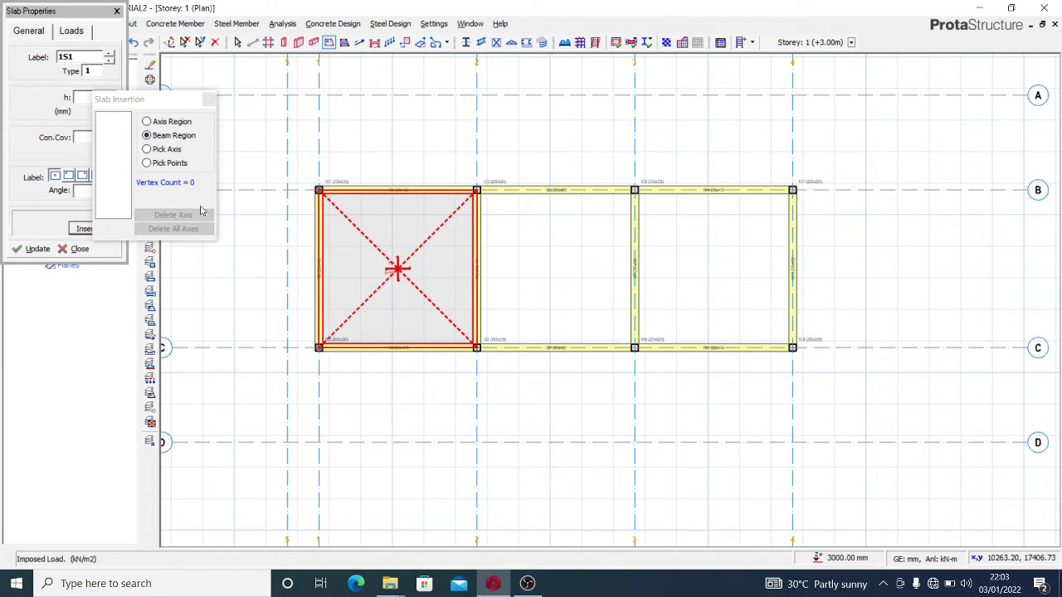
{"action": "left_click", "coordinate": [148, 150]}
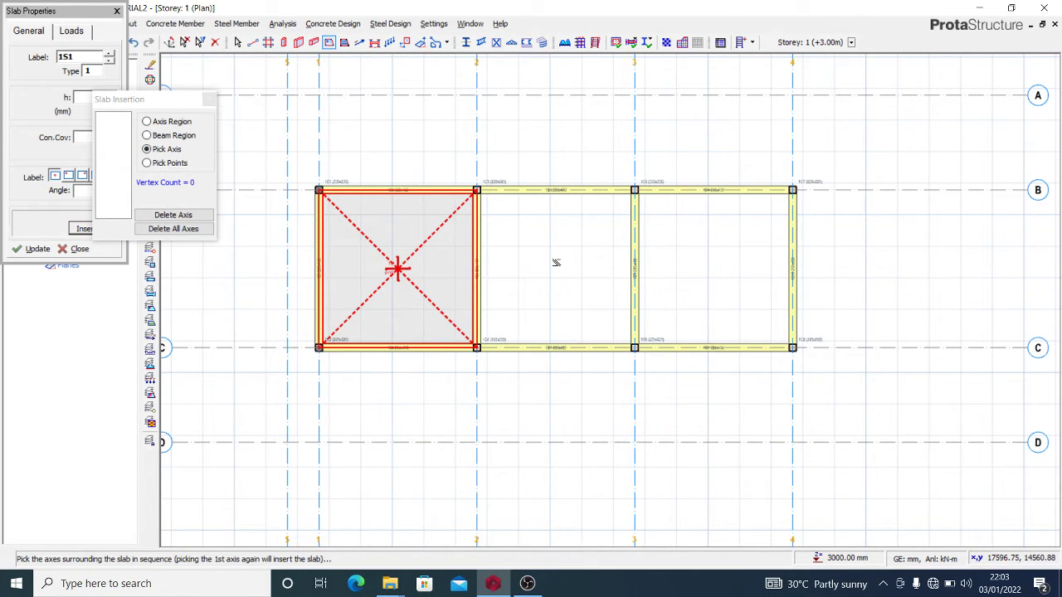
{"action": "left_click", "coordinate": [475, 370]}
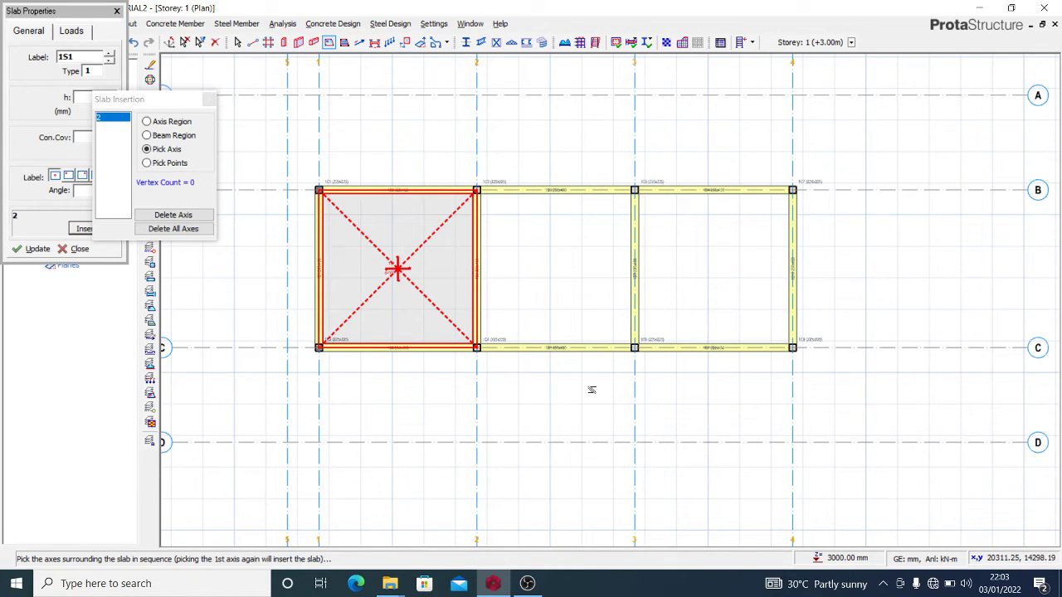
{"action": "left_click", "coordinate": [835, 348]}
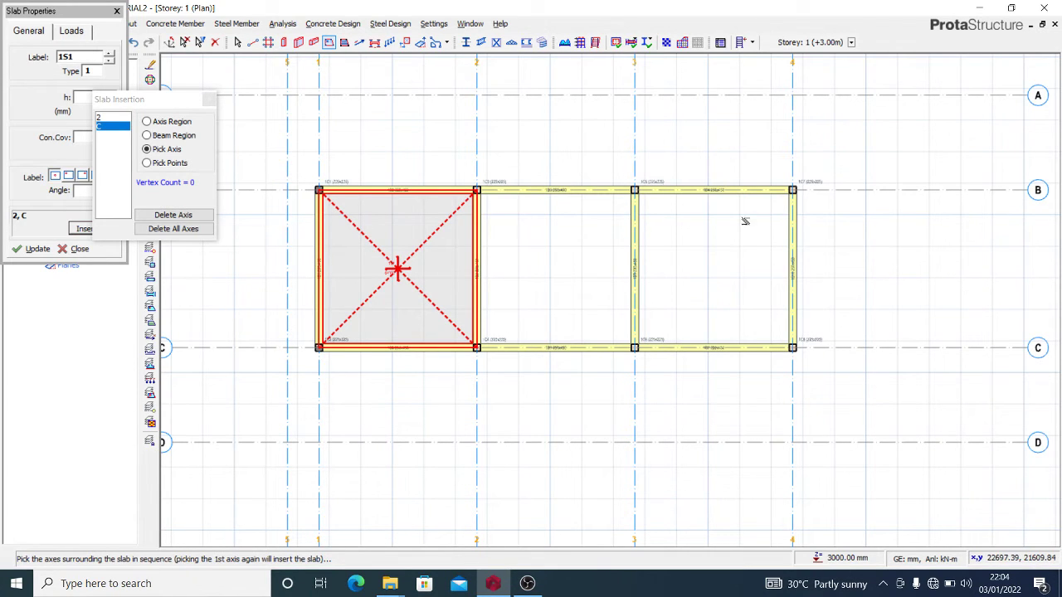
{"action": "left_click", "coordinate": [634, 140]}
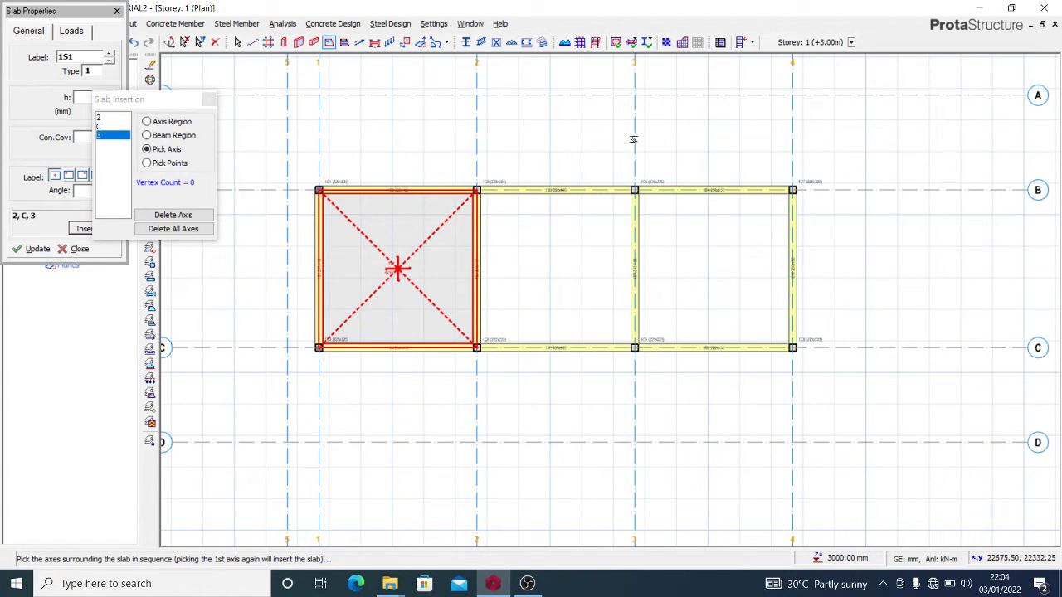
{"action": "left_click", "coordinate": [269, 191]}
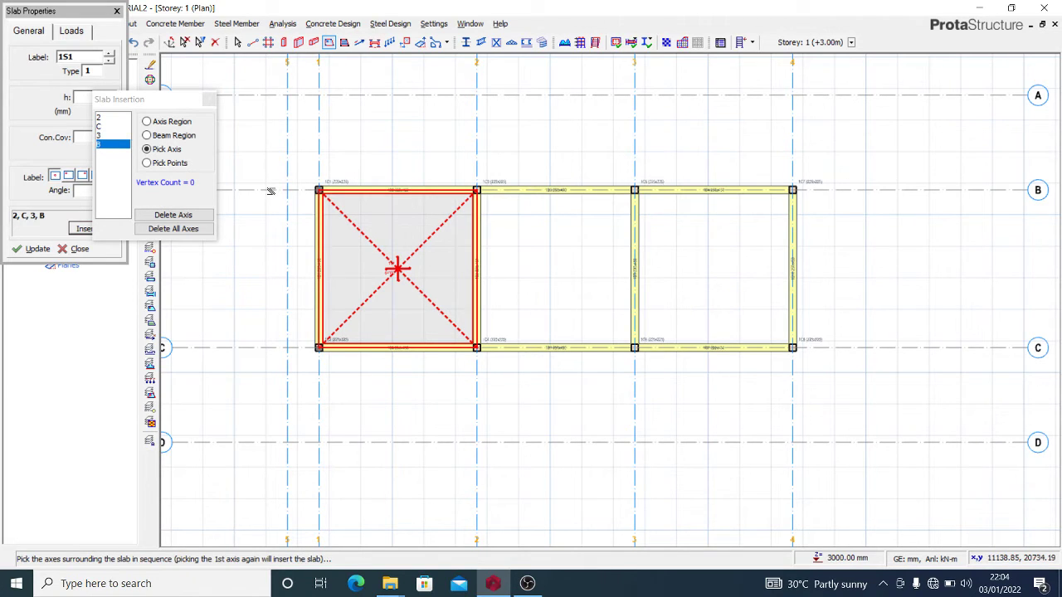
{"action": "left_click", "coordinate": [474, 384]}
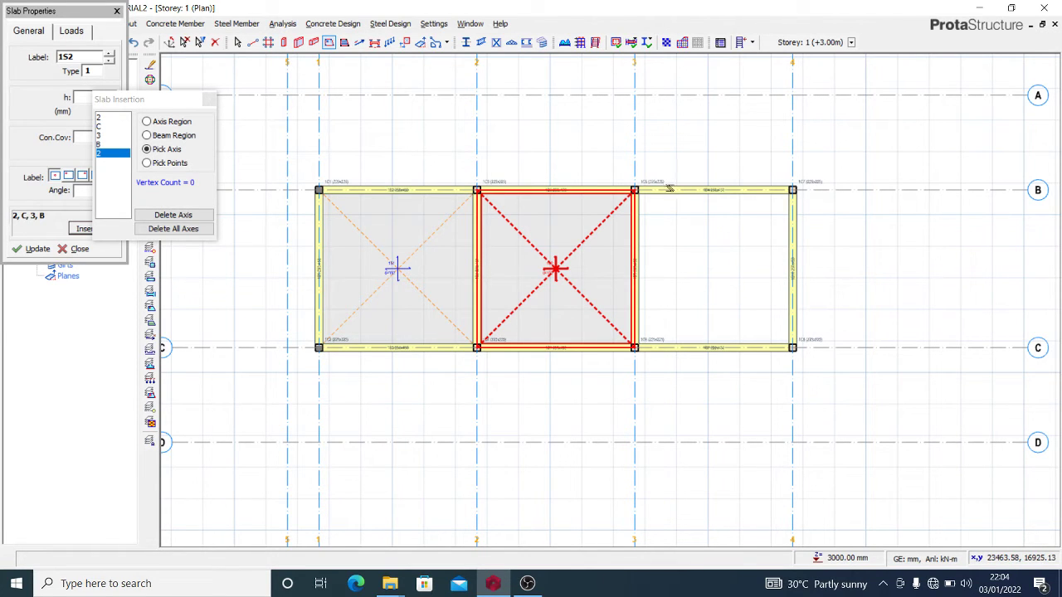
- Create slab 1S3 between axes 3 and 4, B to C, by picking its corner intersections
{"action": "left_click", "coordinate": [147, 163]}
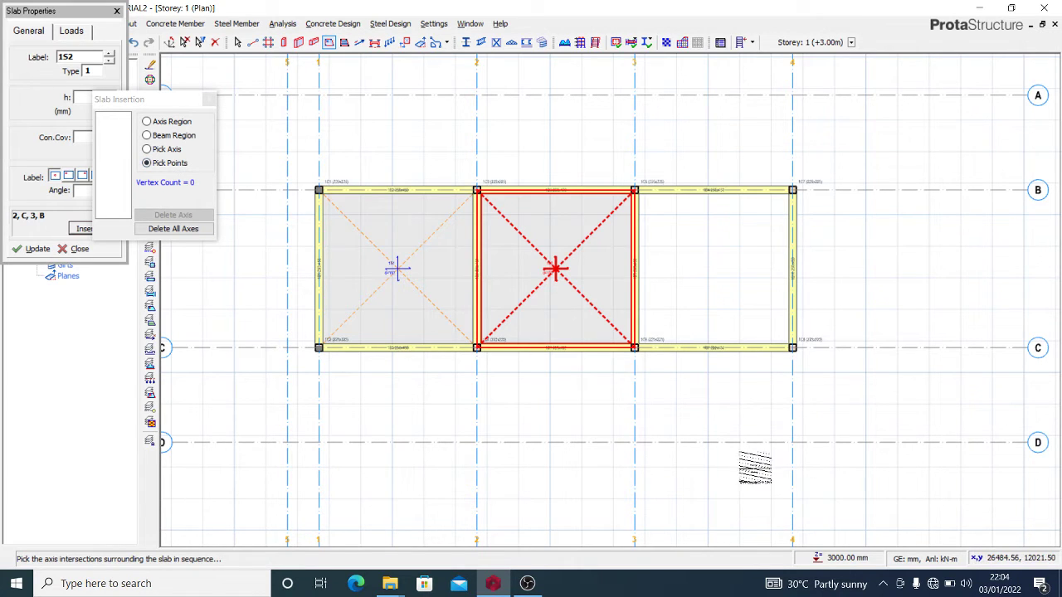
{"action": "scroll", "coordinate": [879, 301], "scroll_direction": "up", "scroll_amount": 2}
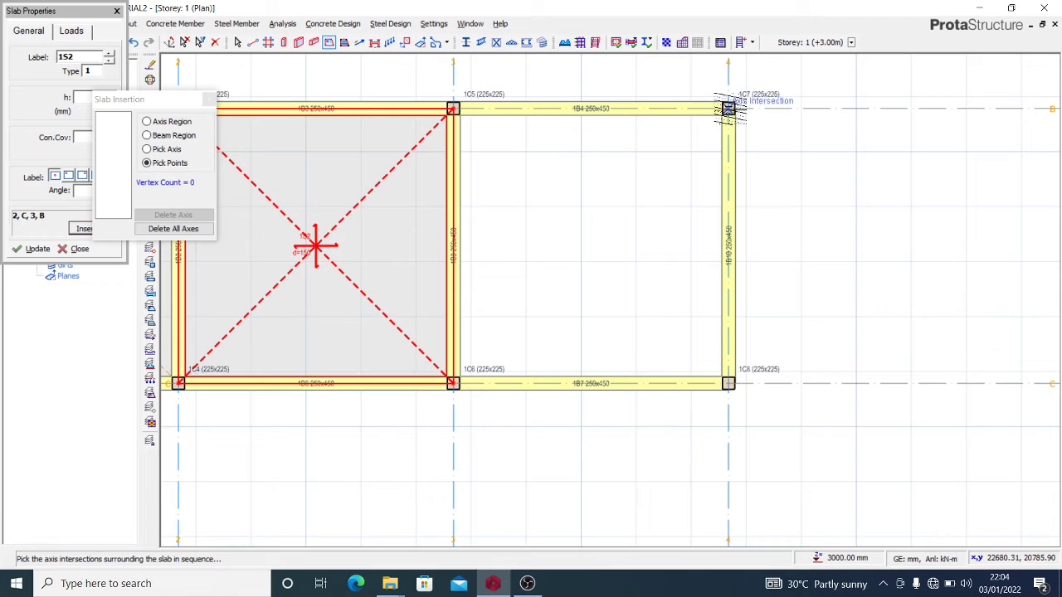
{"action": "left_click", "coordinate": [728, 109]}
{"action": "left_click", "coordinate": [728, 383]}
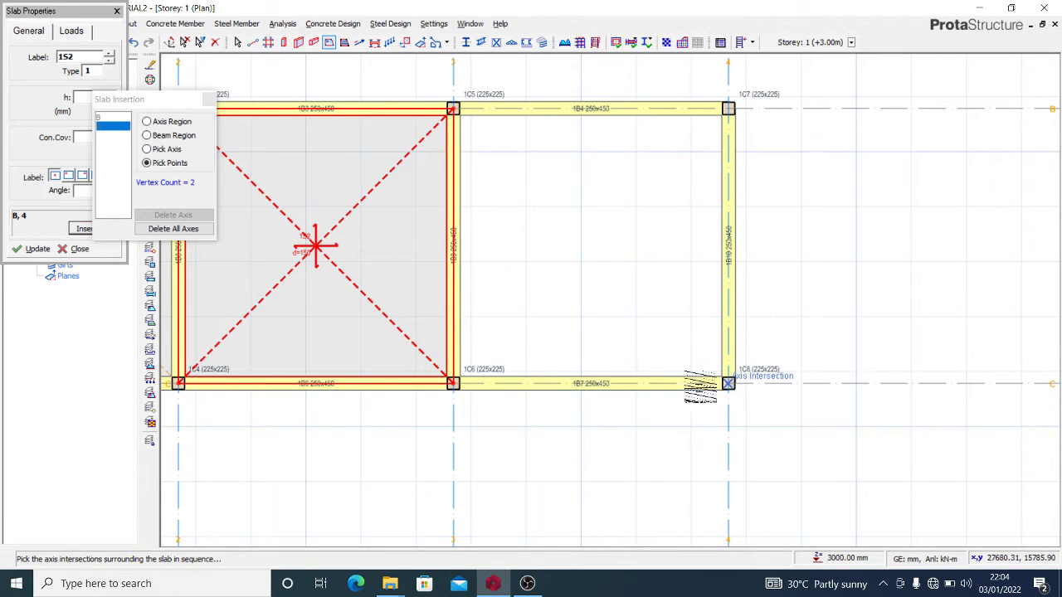
{"action": "left_click", "coordinate": [453, 383]}
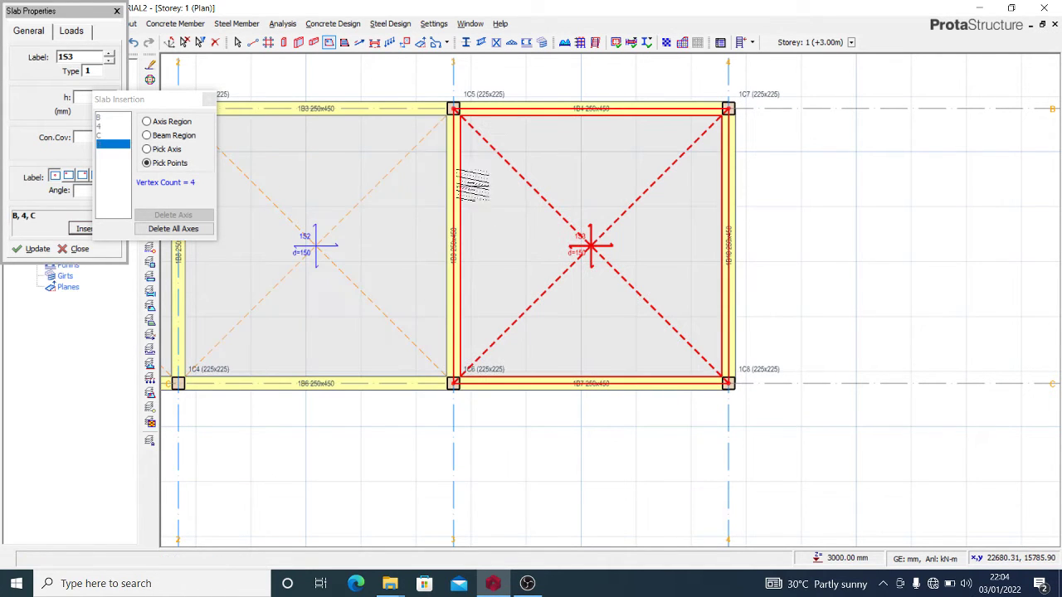
{"action": "scroll", "coordinate": [614, 249], "scroll_direction": "down", "scroll_amount": 3}
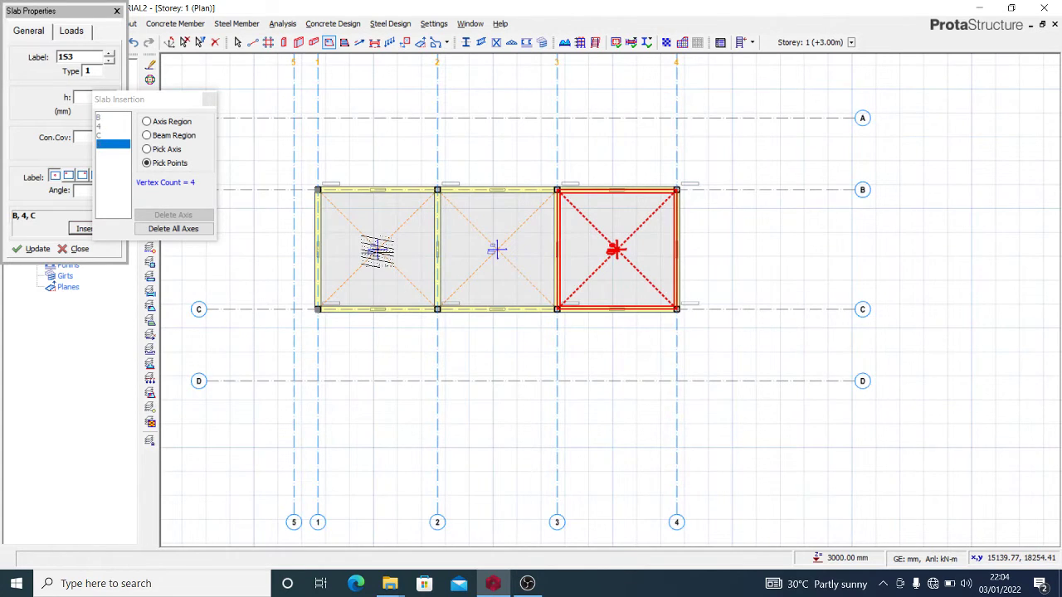
{"action": "scroll", "coordinate": [377, 249], "scroll_direction": "up", "scroll_amount": 1}
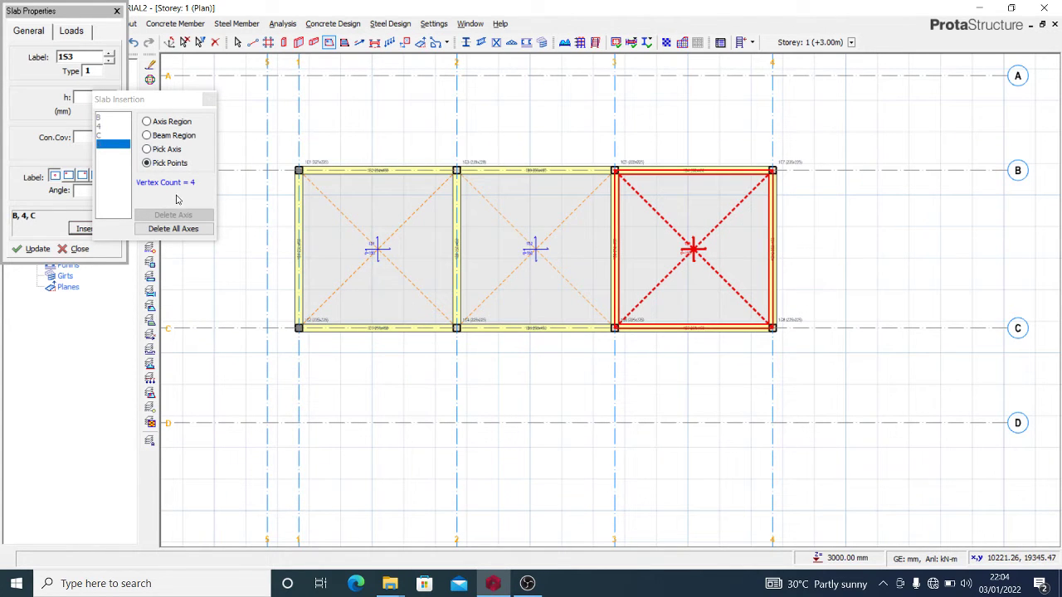
{"action": "left_click", "coordinate": [208, 100]}
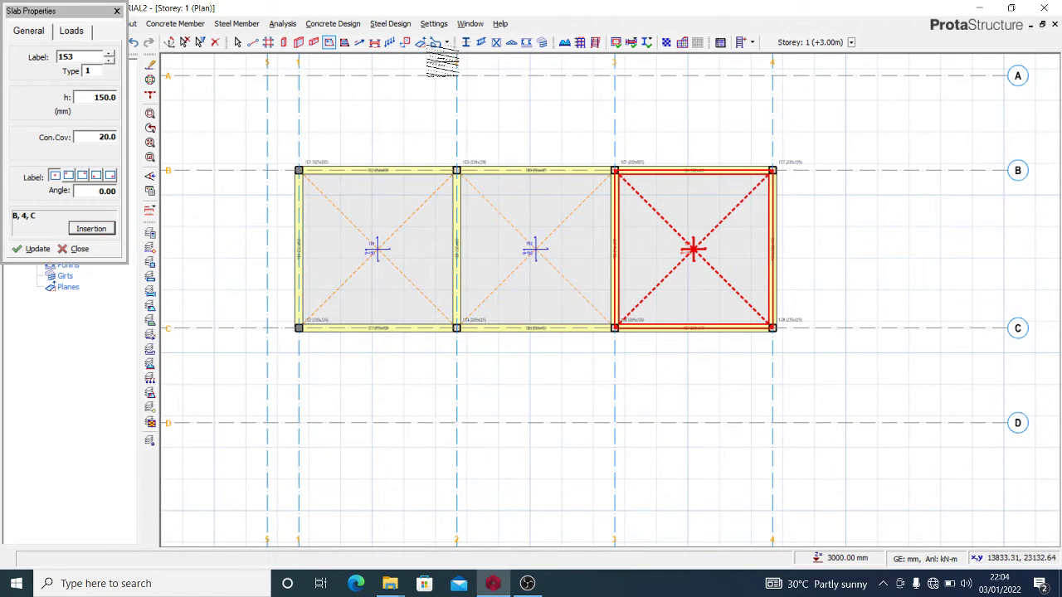
- Draw a straight Line/Arc slab edge from column 1C1 to a point above slab 1S1
{"action": "left_click", "coordinate": [444, 43]}
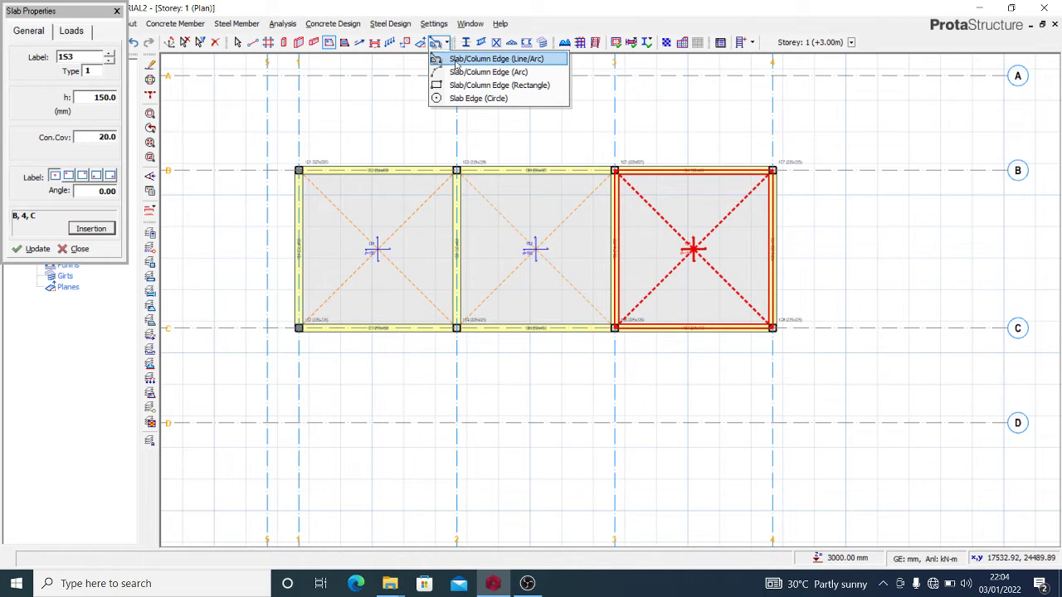
{"action": "left_click", "coordinate": [448, 59]}
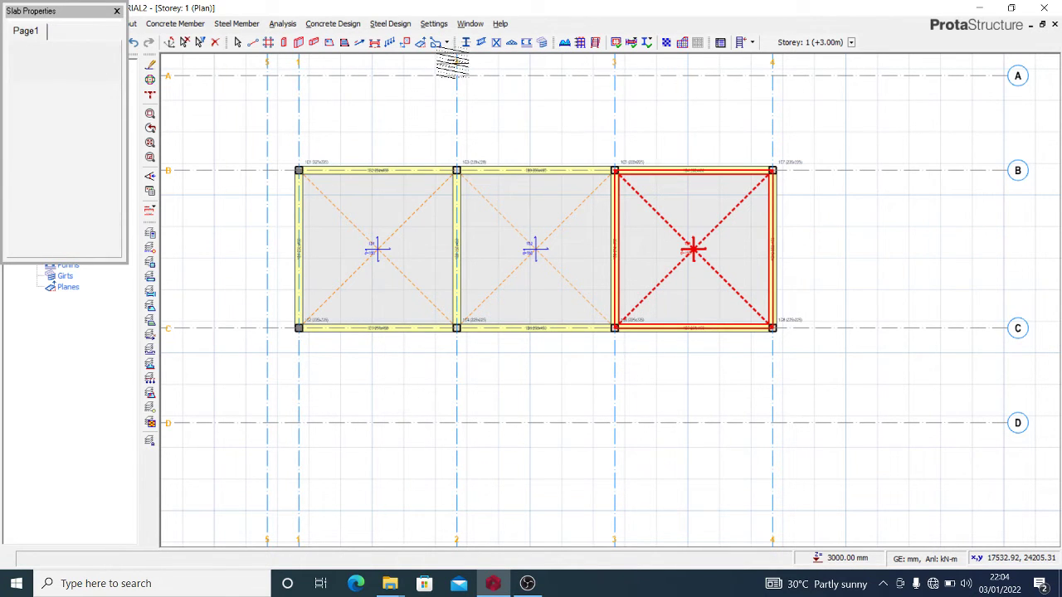
{"action": "scroll", "coordinate": [297, 170], "scroll_direction": "up", "scroll_amount": 2}
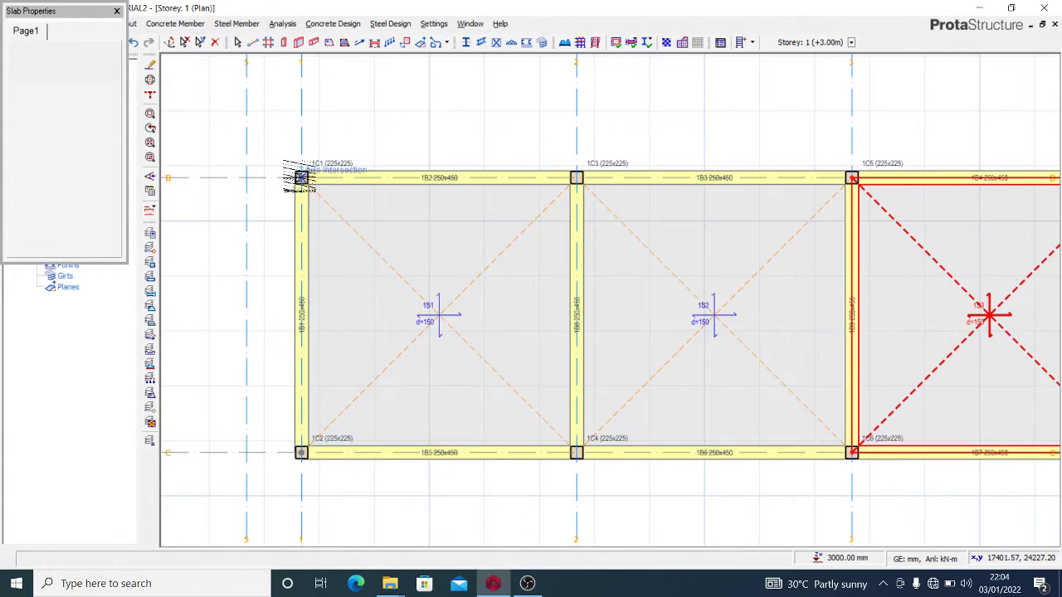
{"action": "left_click", "coordinate": [299, 170]}
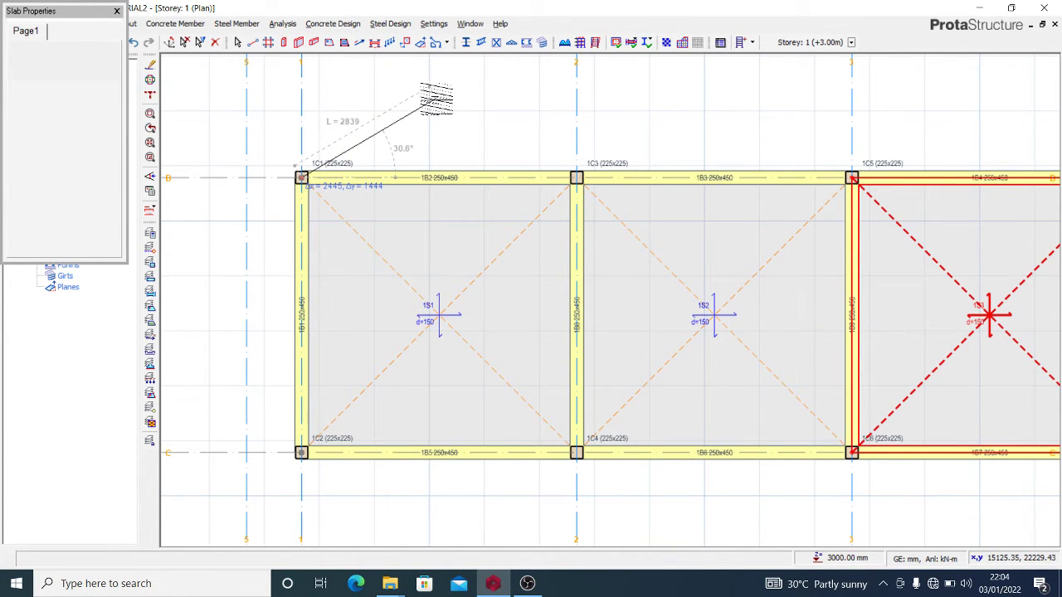
{"action": "left_click", "coordinate": [452, 93]}
{"action": "right_click", "coordinate": [449, 100]}
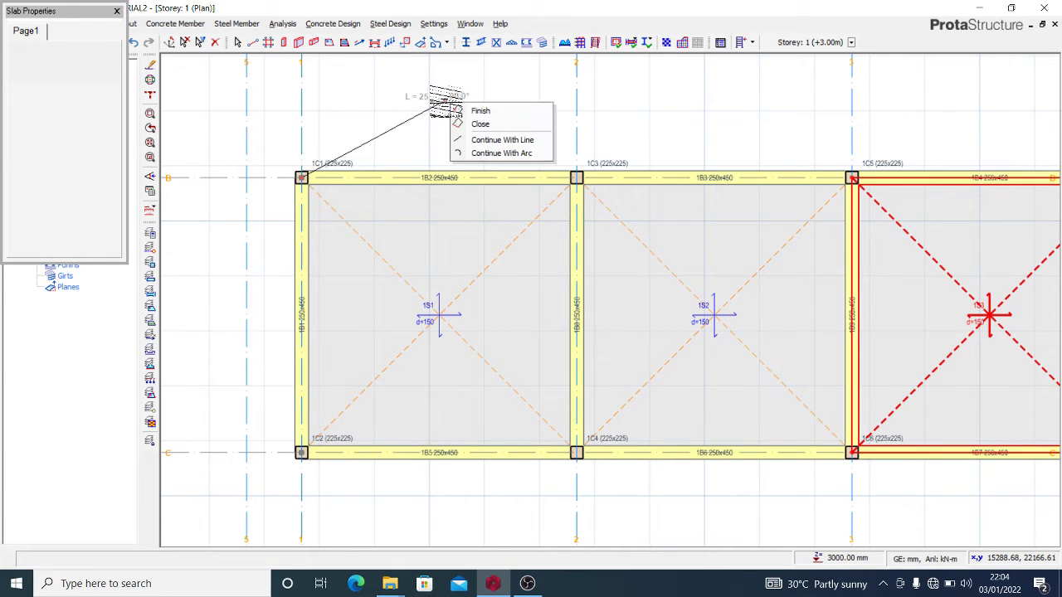
{"action": "left_click", "coordinate": [496, 153]}
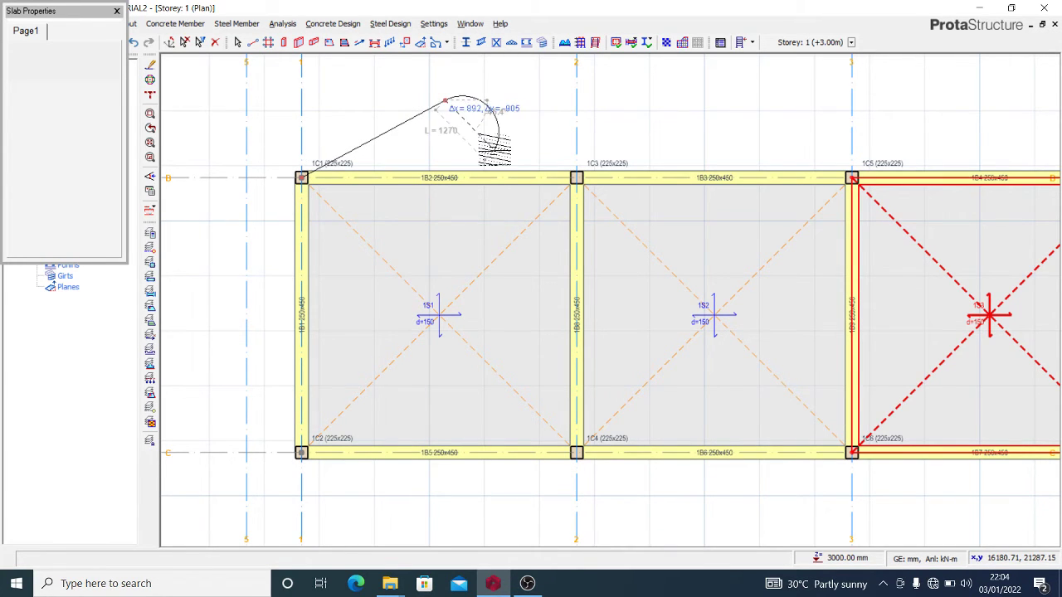
- Continue the edge with an arc curving down to column 1C3 and finish the outline
{"action": "scroll", "coordinate": [572, 176], "scroll_direction": "up", "scroll_amount": 1}
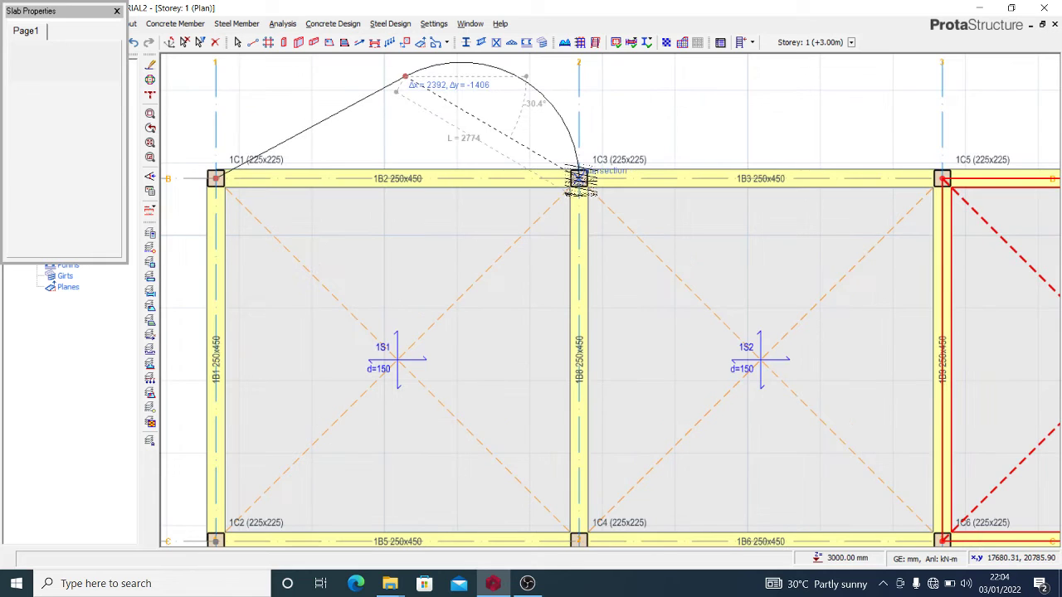
{"action": "left_click", "coordinate": [579, 179]}
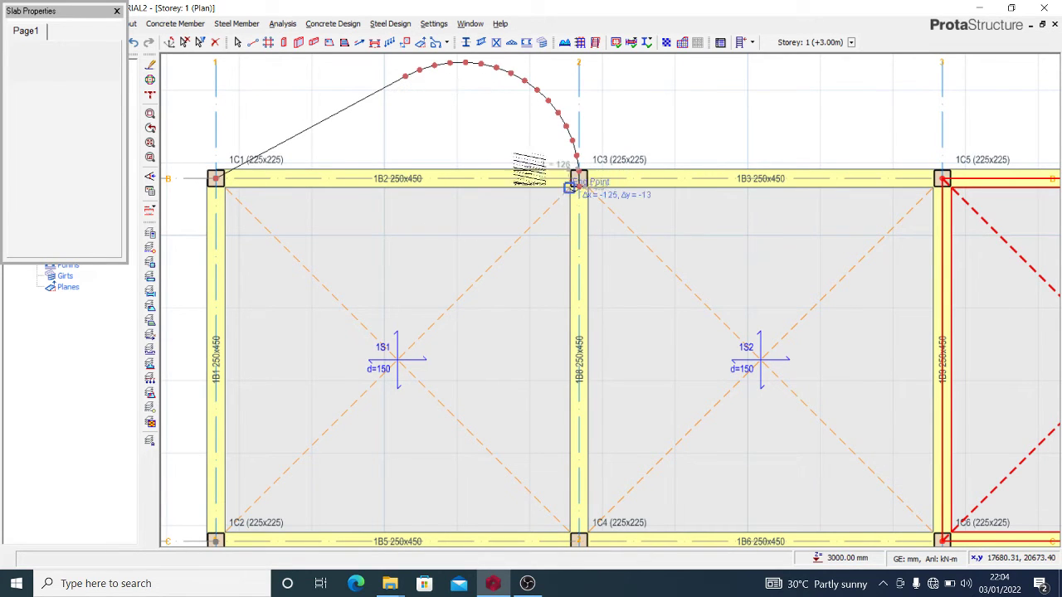
{"action": "scroll", "coordinate": [506, 163], "scroll_direction": "down", "scroll_amount": 2}
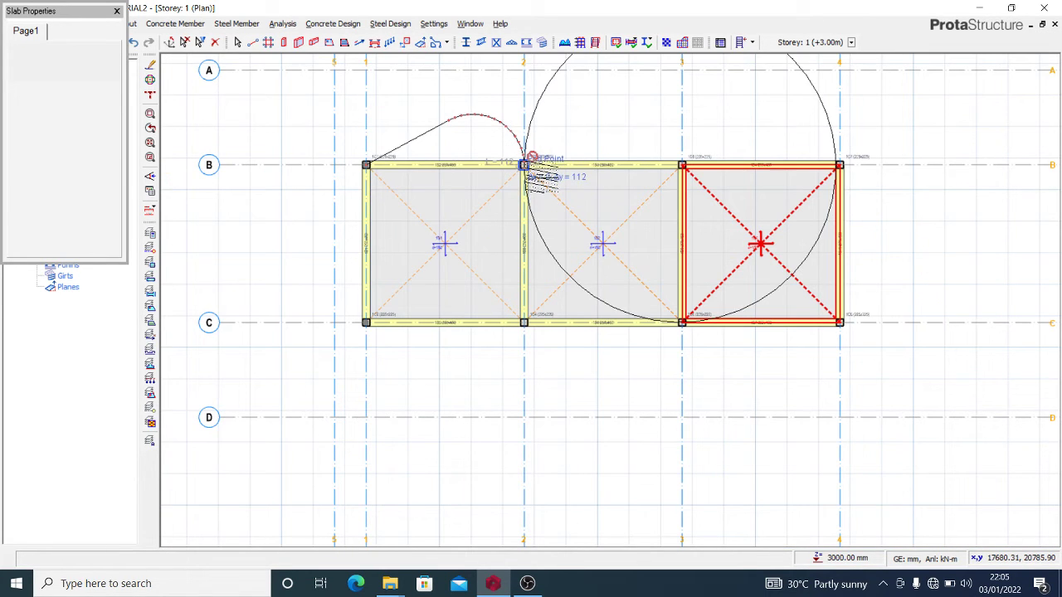
{"action": "right_click", "coordinate": [548, 179]}
{"action": "left_click", "coordinate": [569, 188]}
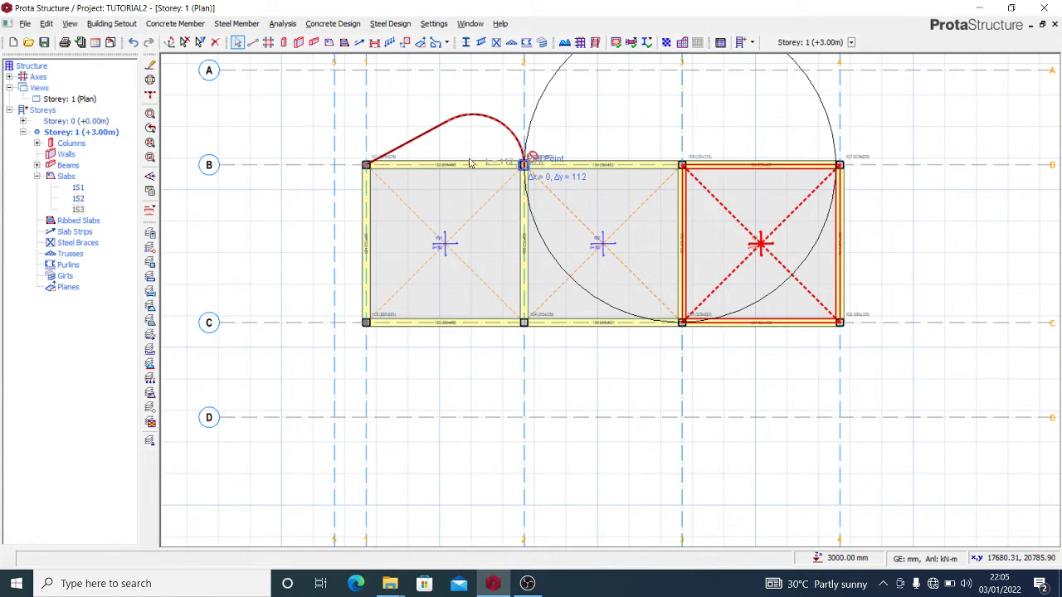
{"action": "scroll", "coordinate": [497, 162], "scroll_direction": "down", "scroll_amount": 2}
{"action": "scroll", "coordinate": [478, 158], "scroll_direction": "up", "scroll_amount": 4}
{"action": "left_click", "coordinate": [329, 42]}
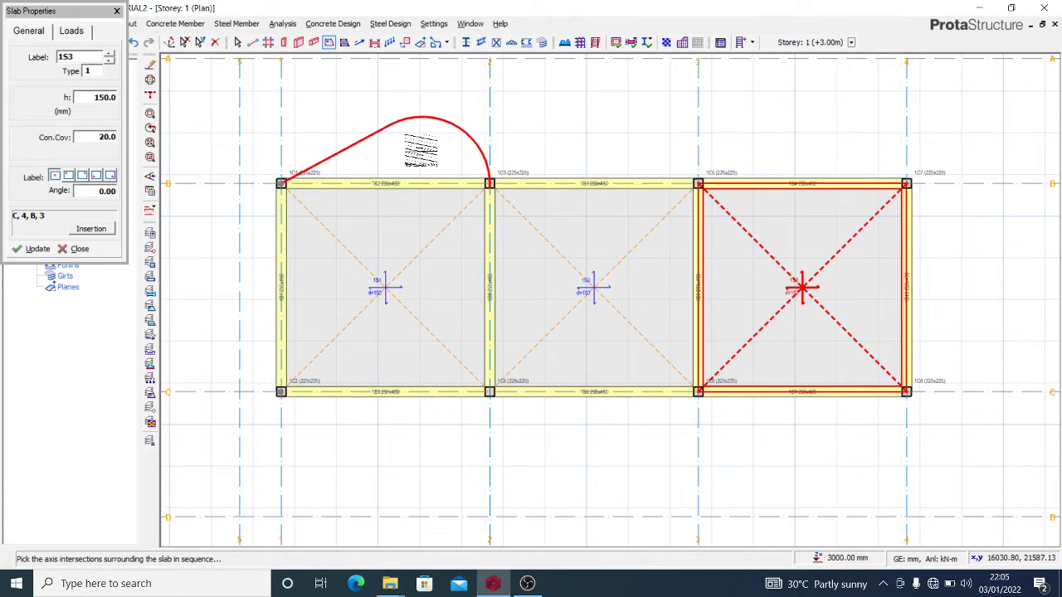
{"action": "scroll", "coordinate": [421, 151], "scroll_direction": "up", "scroll_amount": 2}
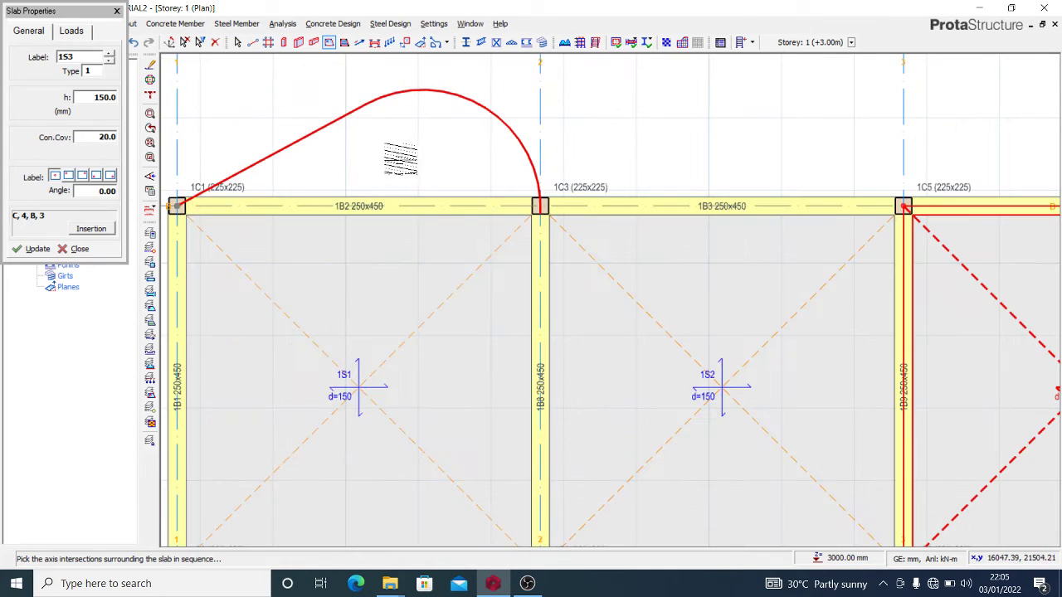
- Fill the curved region above axis B between 1C1 and 1C3 with slab 1S4
{"action": "left_click", "coordinate": [109, 229]}
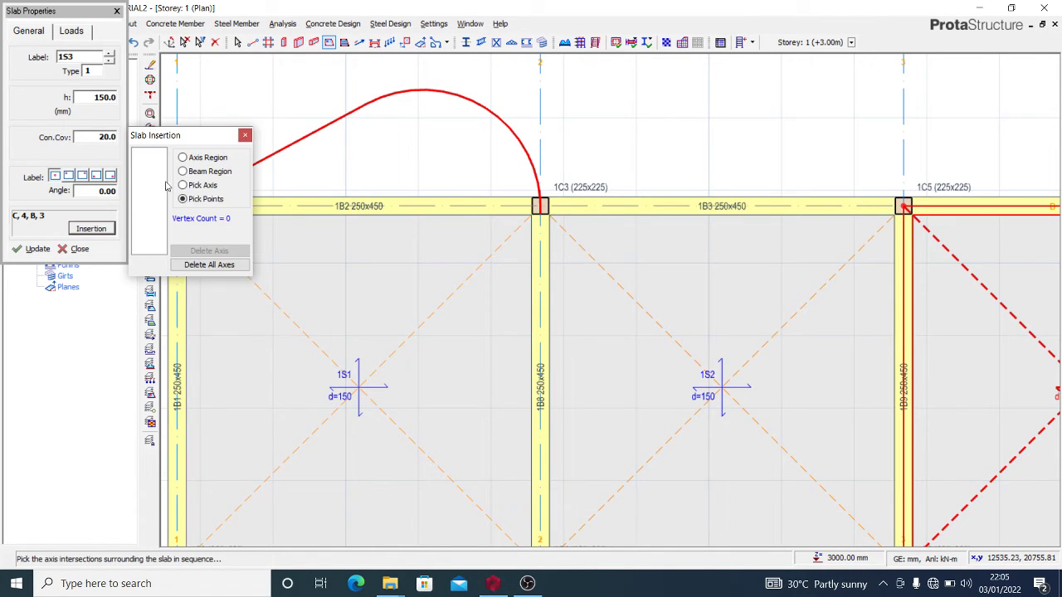
{"action": "left_click", "coordinate": [183, 171]}
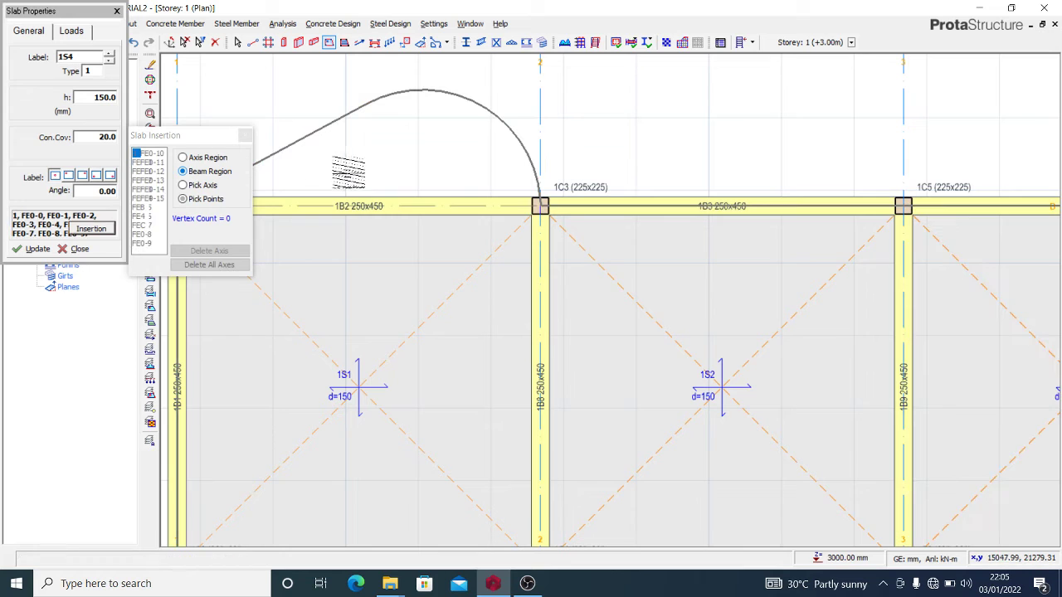
{"action": "key", "text": "Escape"}
{"action": "scroll", "coordinate": [365, 164], "scroll_direction": "down", "scroll_amount": 1}
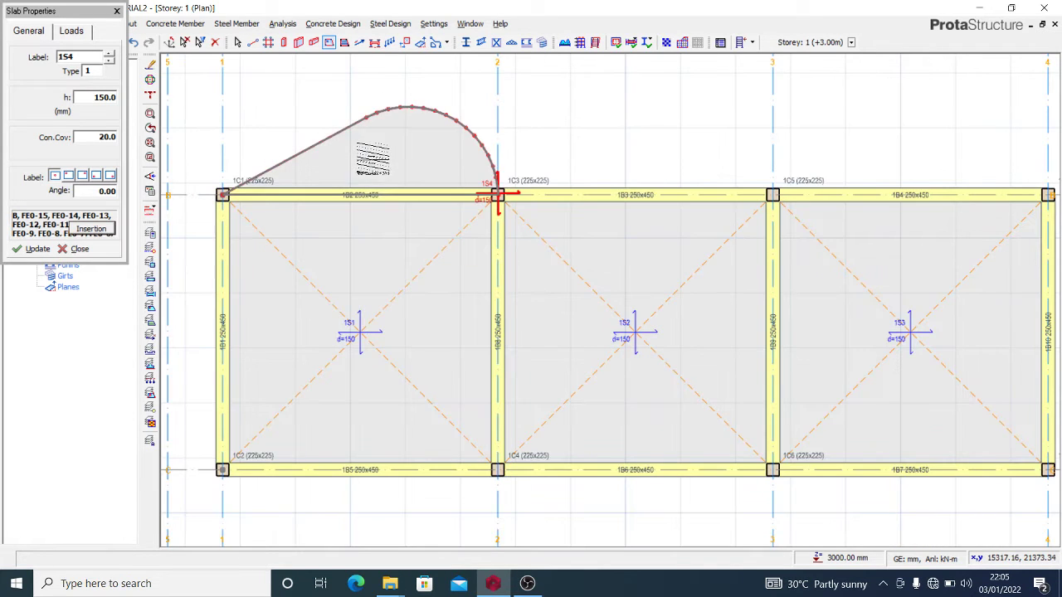
{"action": "scroll", "coordinate": [390, 170], "scroll_direction": "down", "scroll_amount": 2}
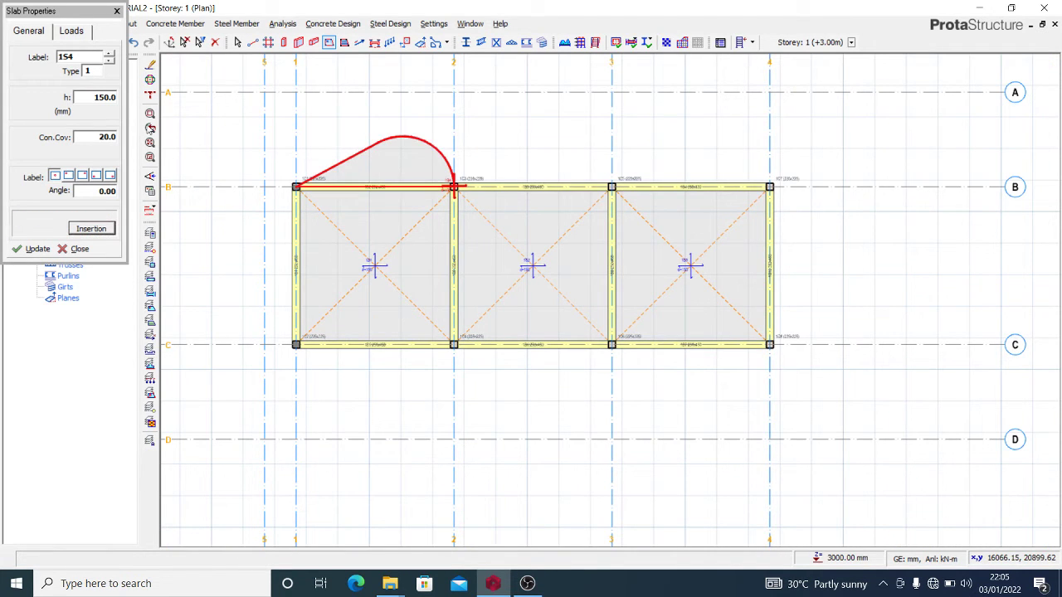
{"action": "left_click", "coordinate": [117, 11]}
{"action": "scroll", "coordinate": [440, 105], "scroll_direction": "down", "scroll_amount": 1}
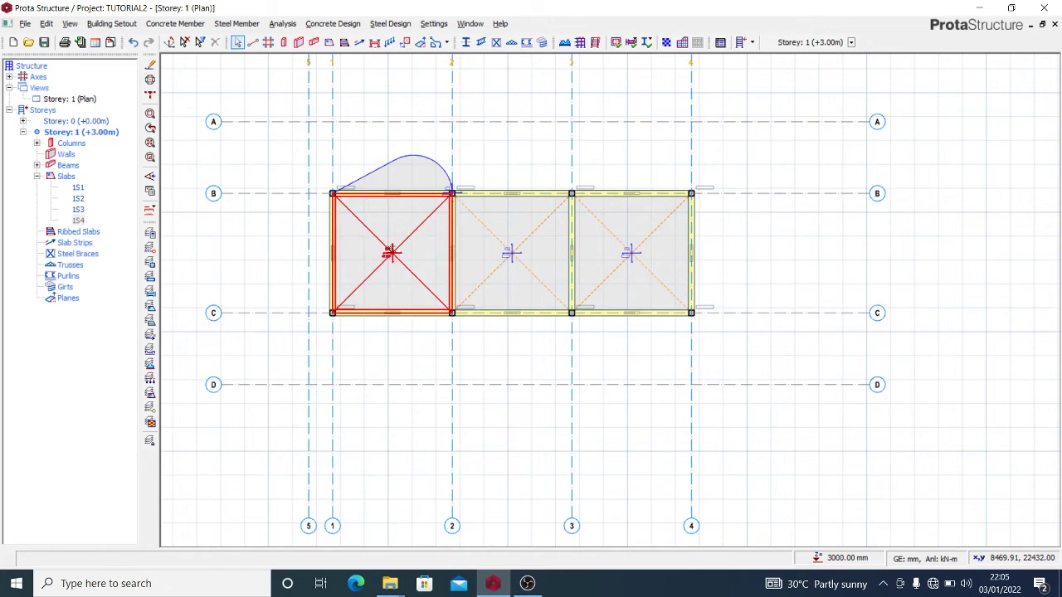
{"action": "scroll", "coordinate": [365, 249], "scroll_direction": "up", "scroll_amount": 1}
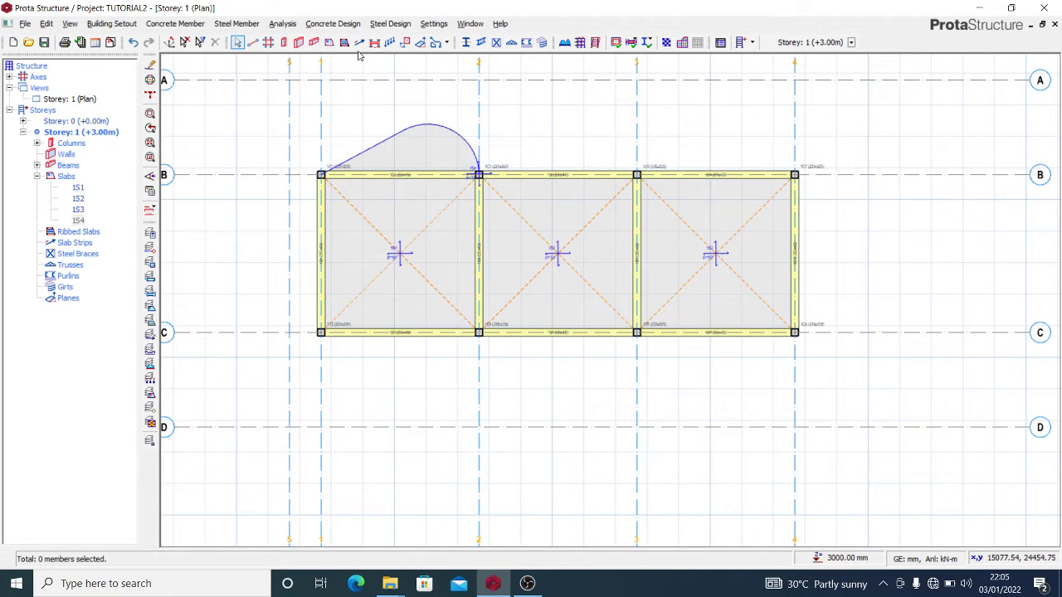
- Draw an arc slab edge from column 1C2 to 1C4 with a -1200 mm sag below axis C
{"action": "left_click", "coordinate": [447, 44]}
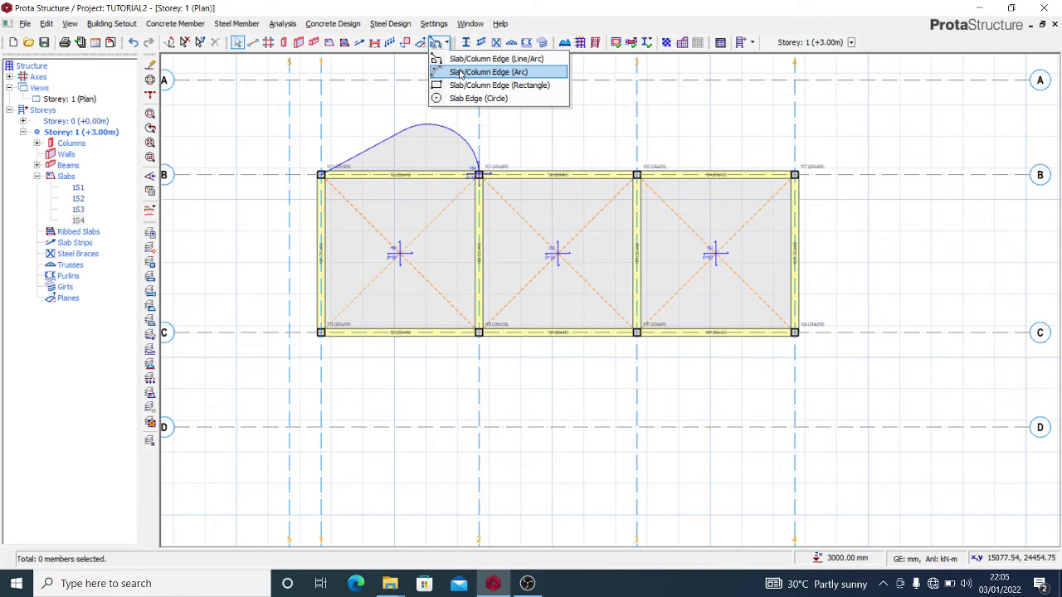
{"action": "left_click", "coordinate": [462, 73]}
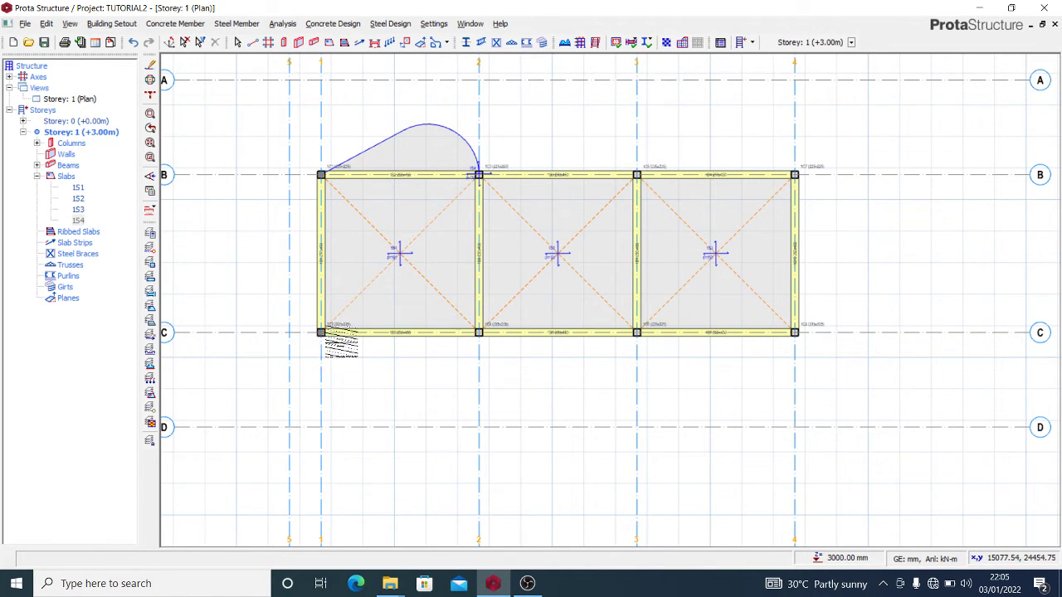
{"action": "scroll", "coordinate": [336, 338], "scroll_direction": "up", "scroll_amount": 1}
{"action": "left_click", "coordinate": [315, 329]}
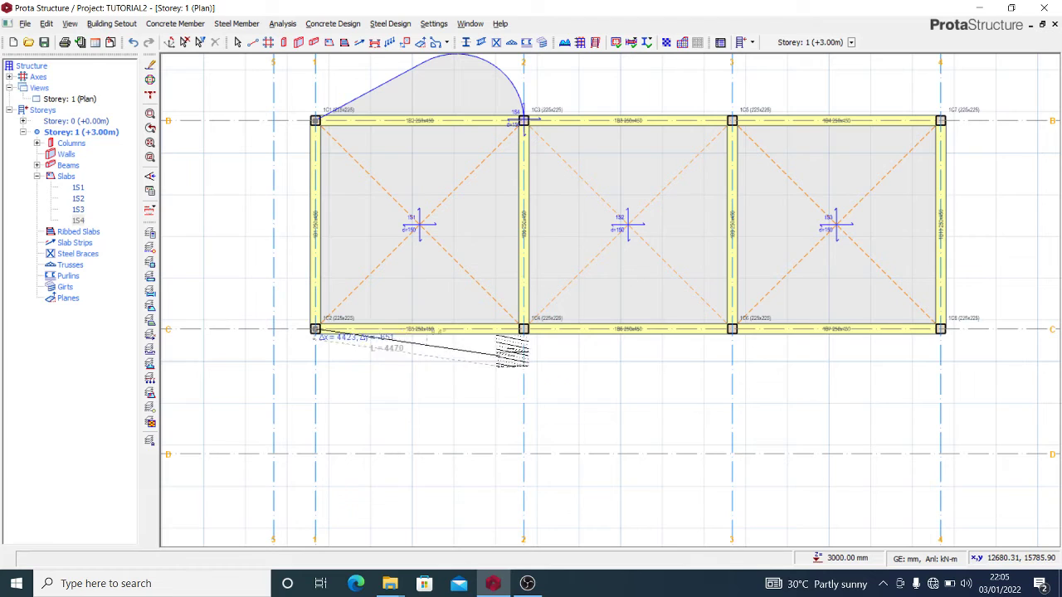
{"action": "left_click", "coordinate": [523, 329]}
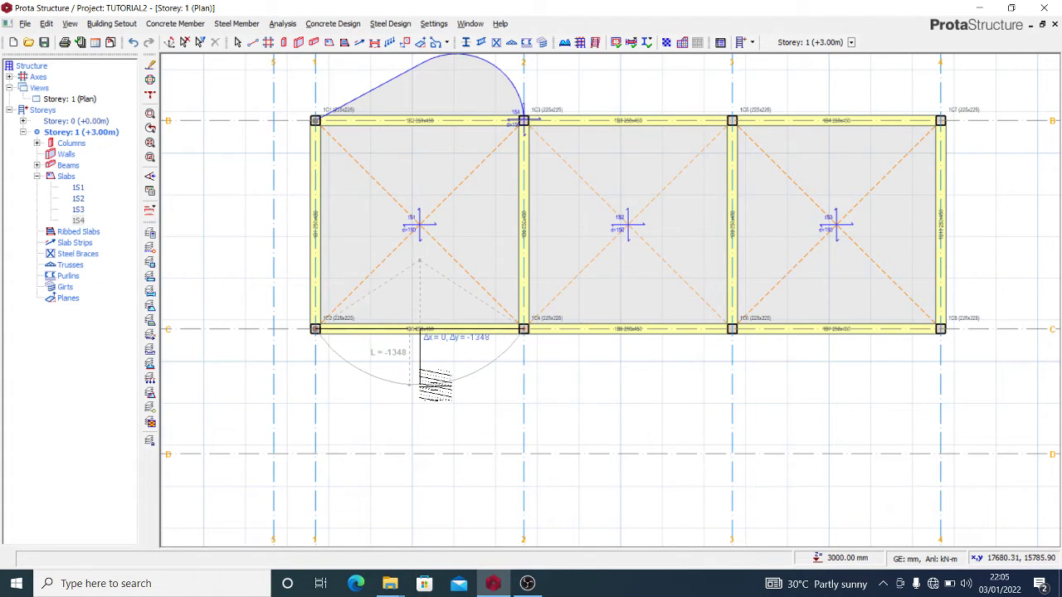
{"action": "key", "text": "Tab"}
{"action": "type", "text": "-"}
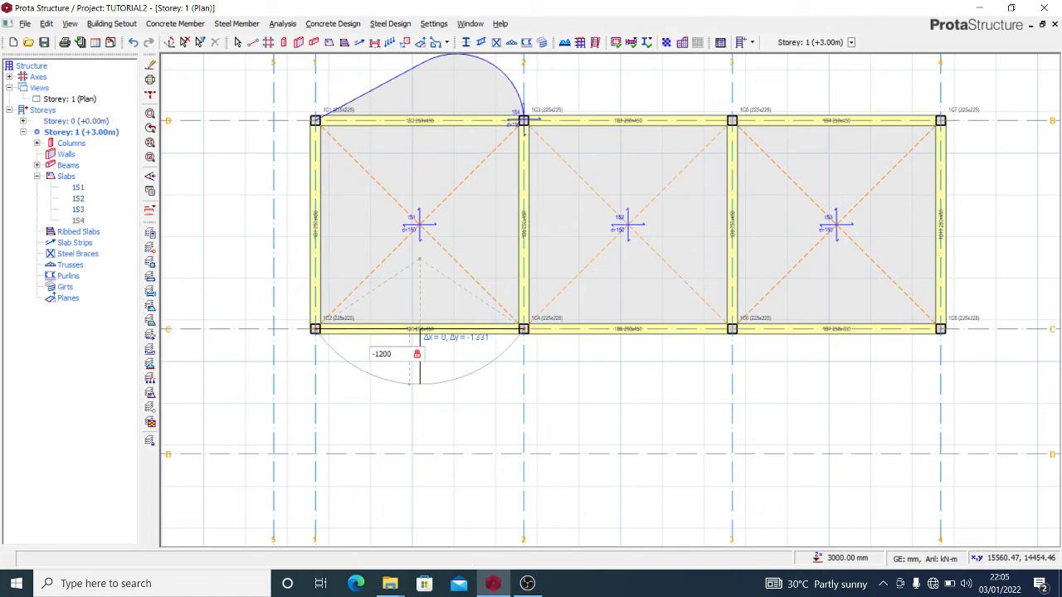
{"action": "key", "text": "Return"}
{"action": "scroll", "coordinate": [418, 384], "scroll_direction": "down", "scroll_amount": 1}
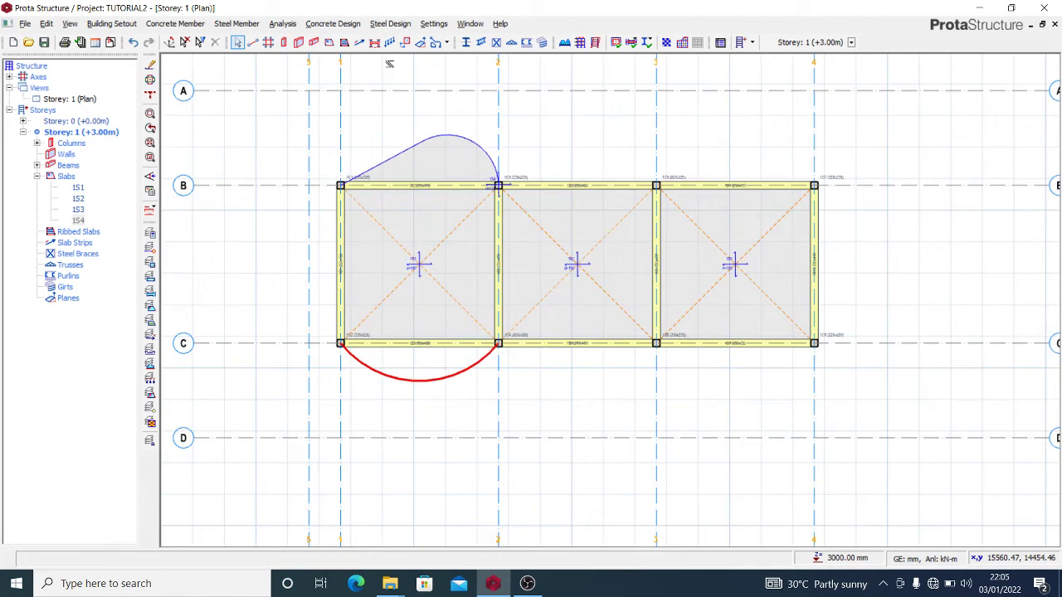
- Insert slab 1S5 in the arc-edged region below the axis C beam between 1C2 and 1C4
{"action": "left_click", "coordinate": [328, 42]}
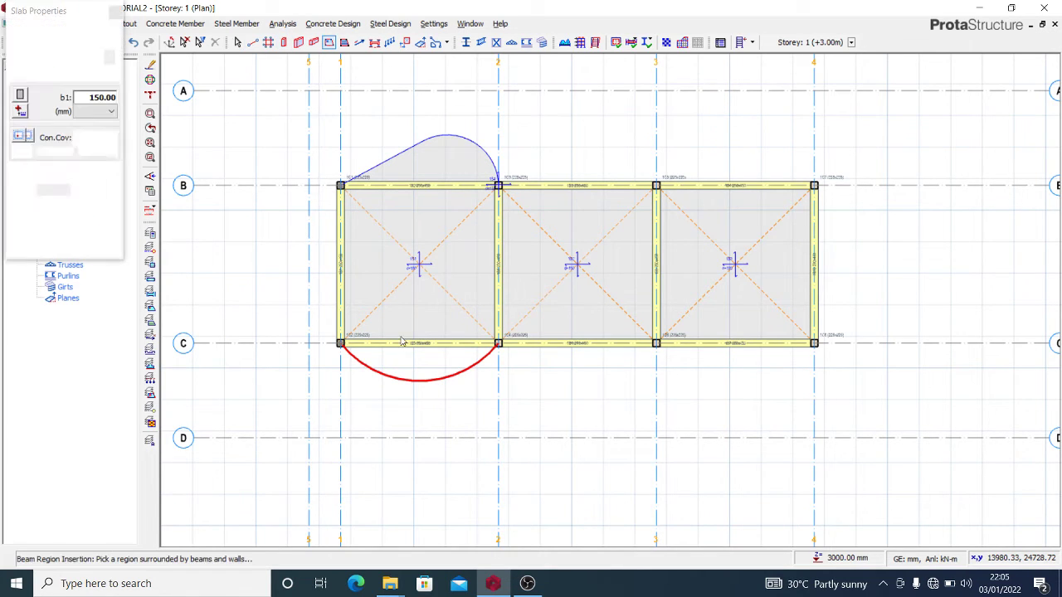
{"action": "left_click", "coordinate": [419, 361]}
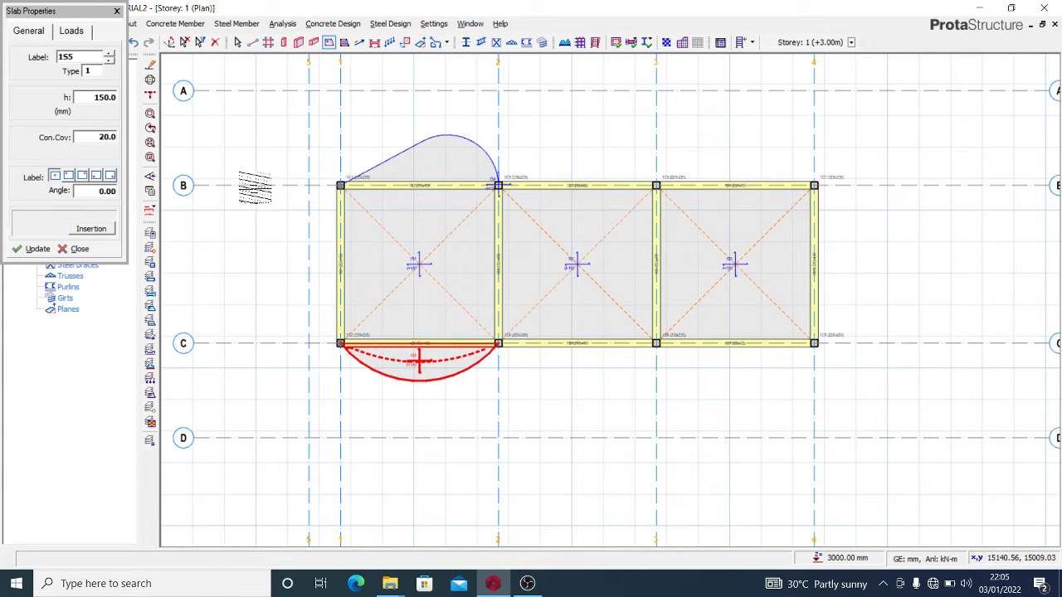
{"action": "left_click", "coordinate": [116, 13]}
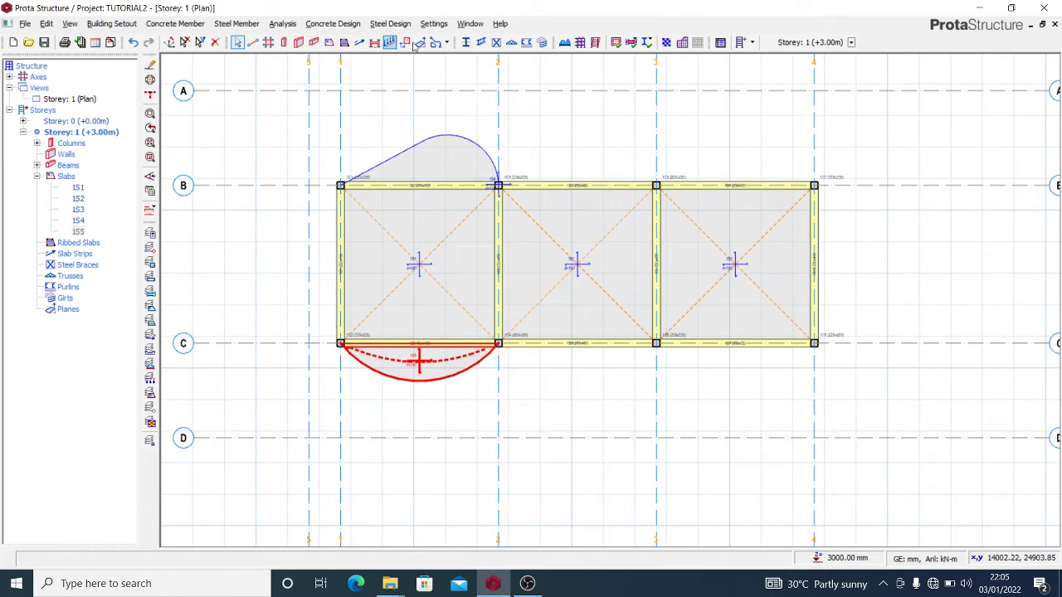
{"action": "left_click", "coordinate": [445, 43]}
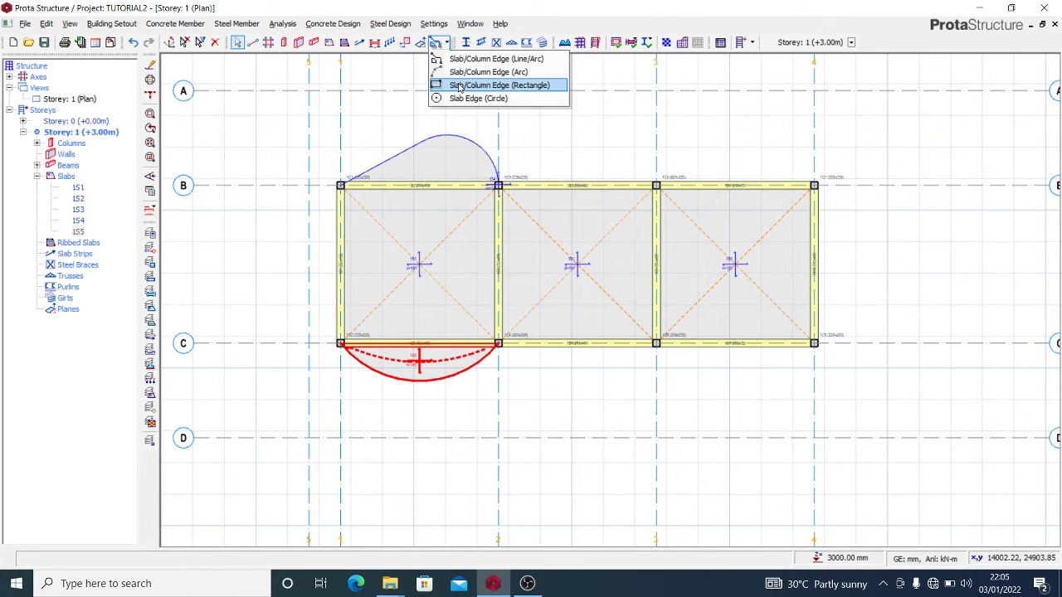
- Draw a roughly 1000 mm wide rectangular slab edge left of axis 1, from column 1C1 to beside 1C2
{"action": "left_click", "coordinate": [457, 86]}
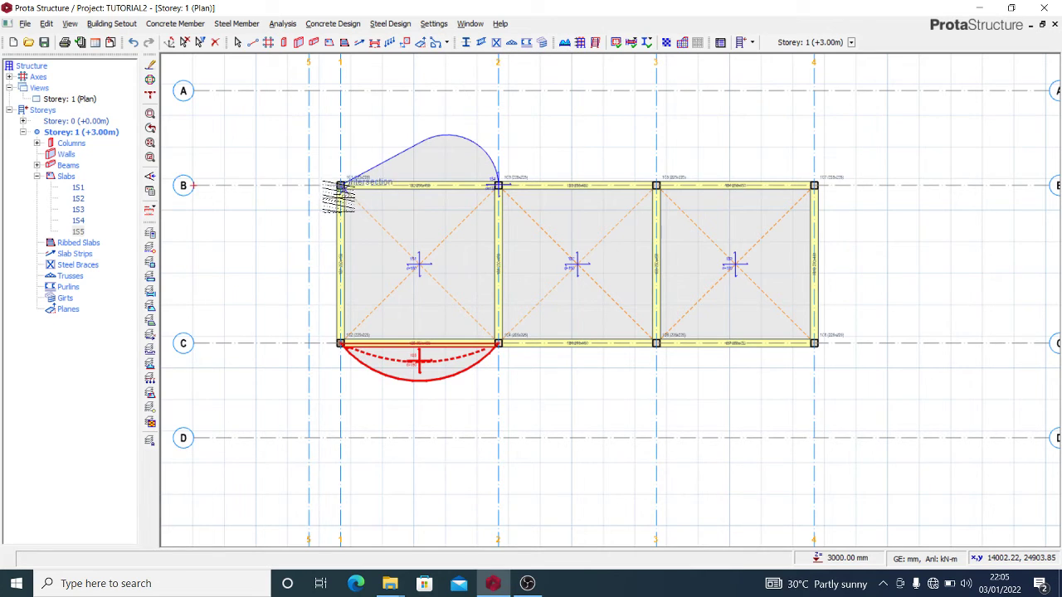
{"action": "scroll", "coordinate": [343, 179], "scroll_direction": "up", "scroll_amount": 3}
{"action": "left_click", "coordinate": [344, 173]}
{"action": "scroll", "coordinate": [344, 174], "scroll_direction": "down", "scroll_amount": 3}
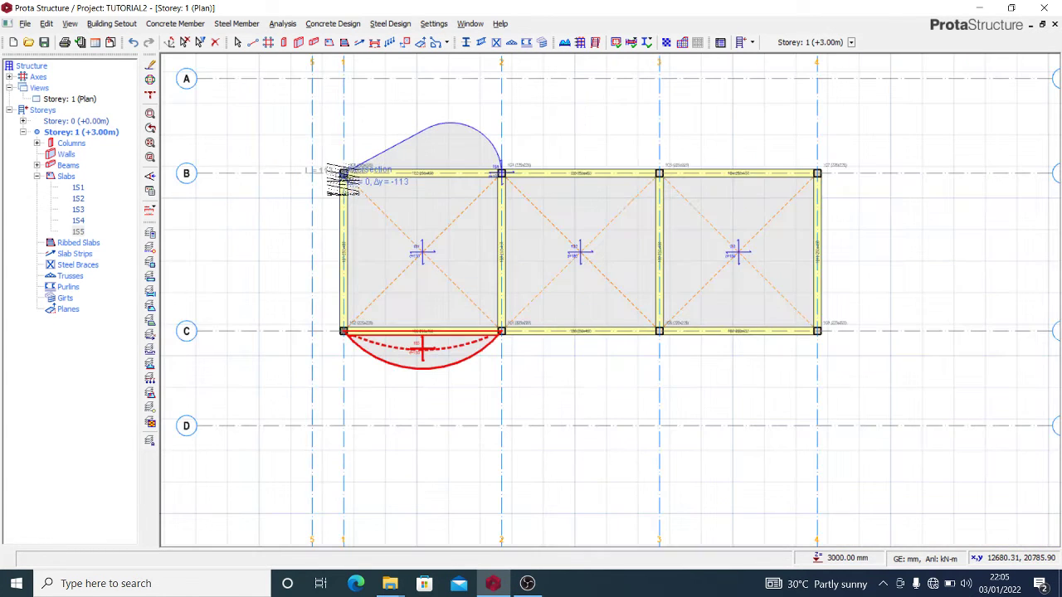
{"action": "scroll", "coordinate": [344, 327], "scroll_direction": "up", "scroll_amount": 1}
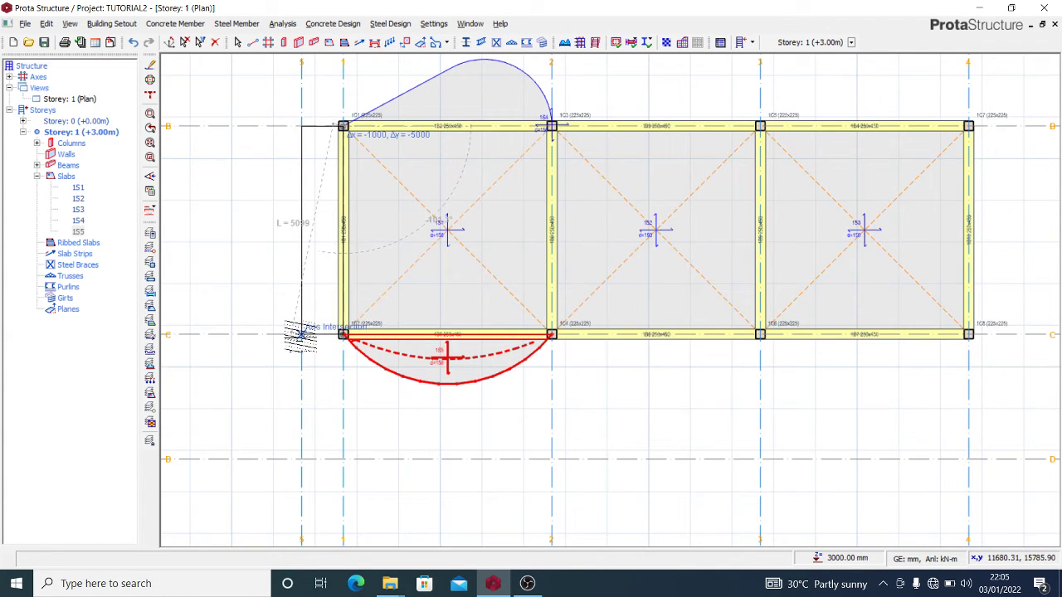
{"action": "left_click", "coordinate": [300, 334]}
{"action": "key", "text": "Escape"}
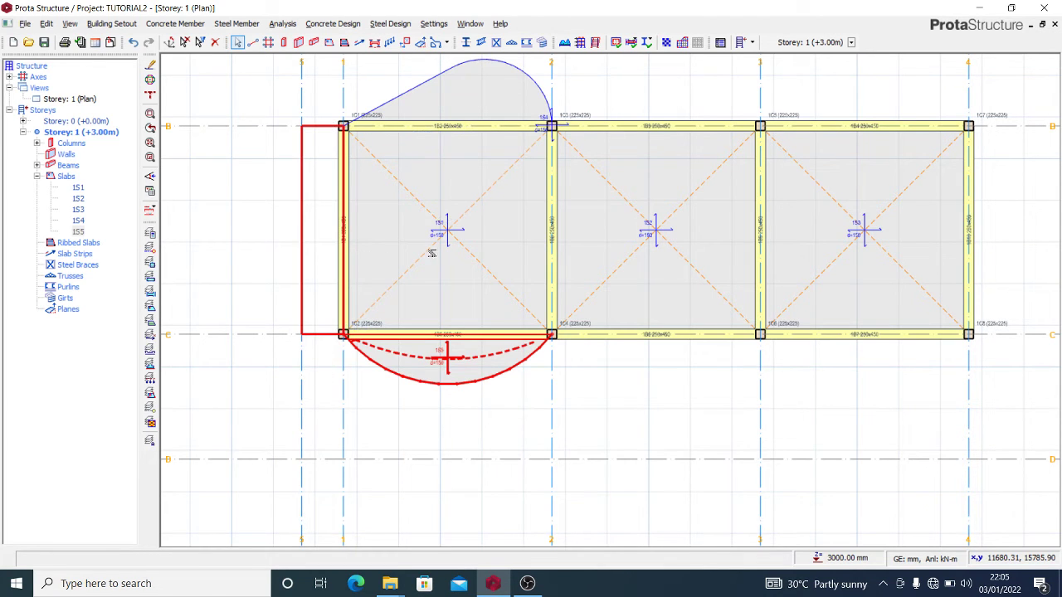
{"action": "scroll", "coordinate": [360, 226], "scroll_direction": "down", "scroll_amount": 2}
{"action": "scroll", "coordinate": [365, 112], "scroll_direction": "up", "scroll_amount": 1}
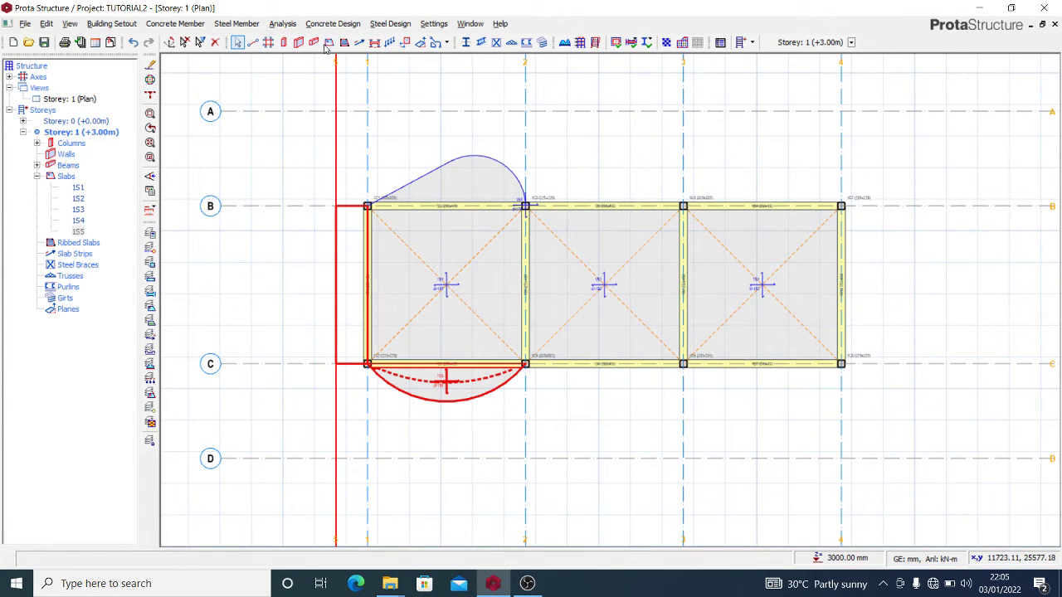
{"action": "left_click", "coordinate": [329, 43]}
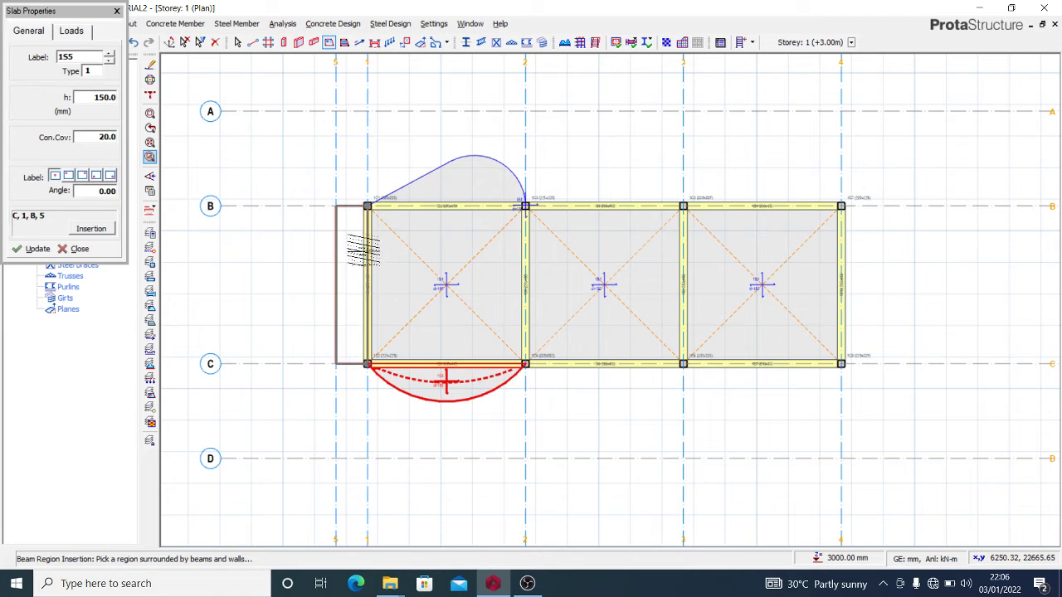
- Fill the strip left of axis 1 between B and C with slab 1S6, then pan the plan left
{"action": "left_click", "coordinate": [355, 257]}
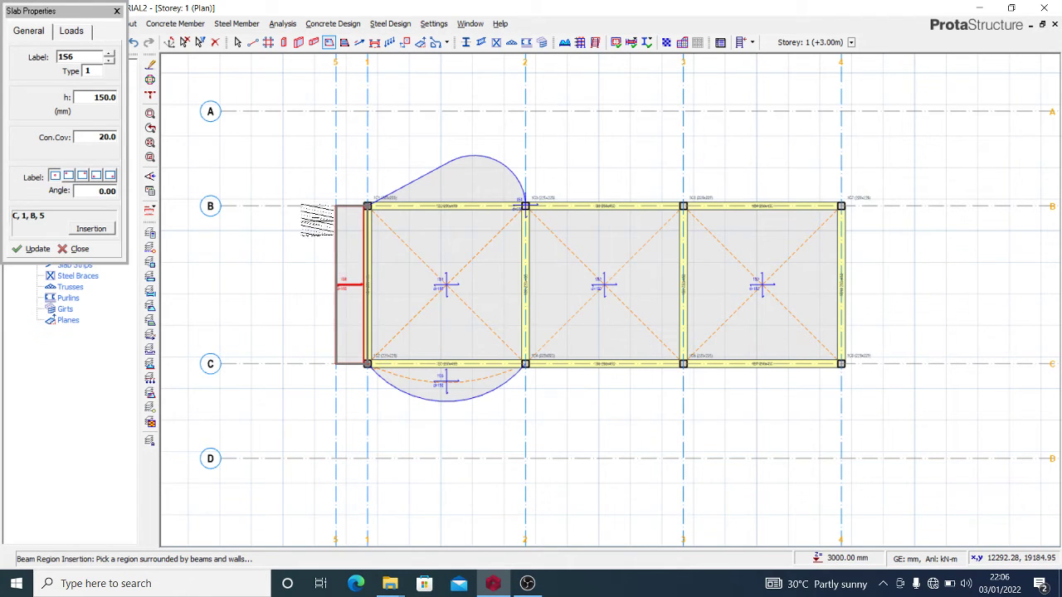
{"action": "left_click", "coordinate": [117, 11]}
{"action": "middle_click_drag", "start_coordinate": [344, 268], "coordinate": [233, 254]}
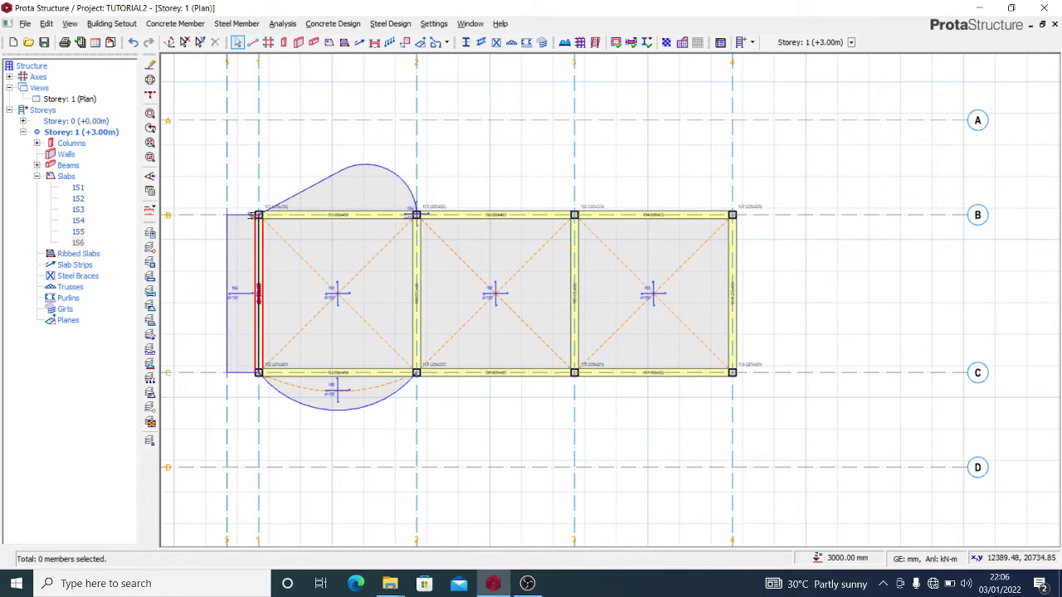
- Start a new beam-region slab and set its type to cantilever type 12
{"action": "left_click", "coordinate": [329, 43]}
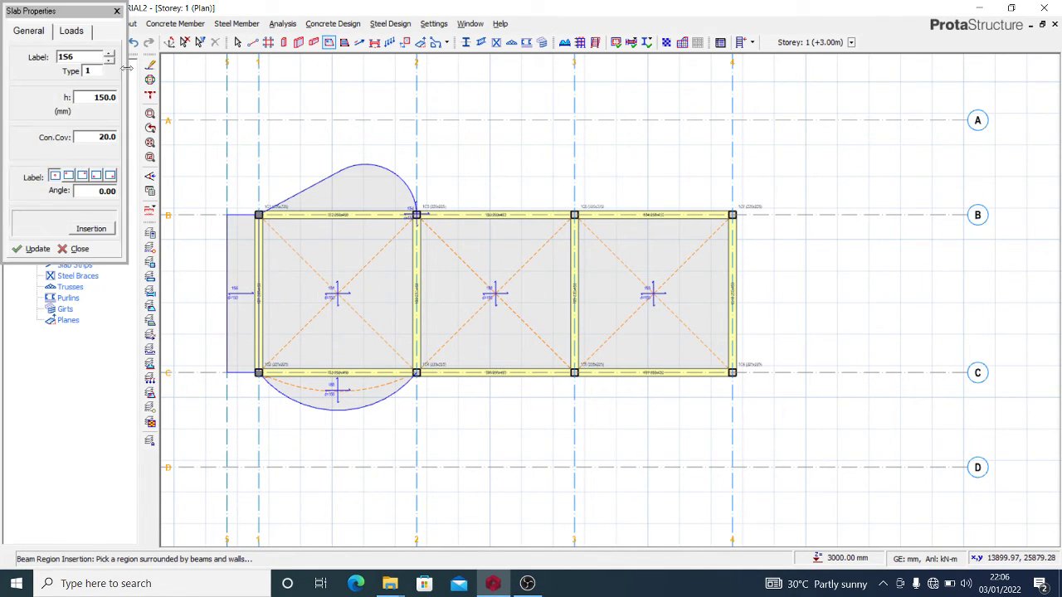
{"action": "left_click", "coordinate": [98, 72]}
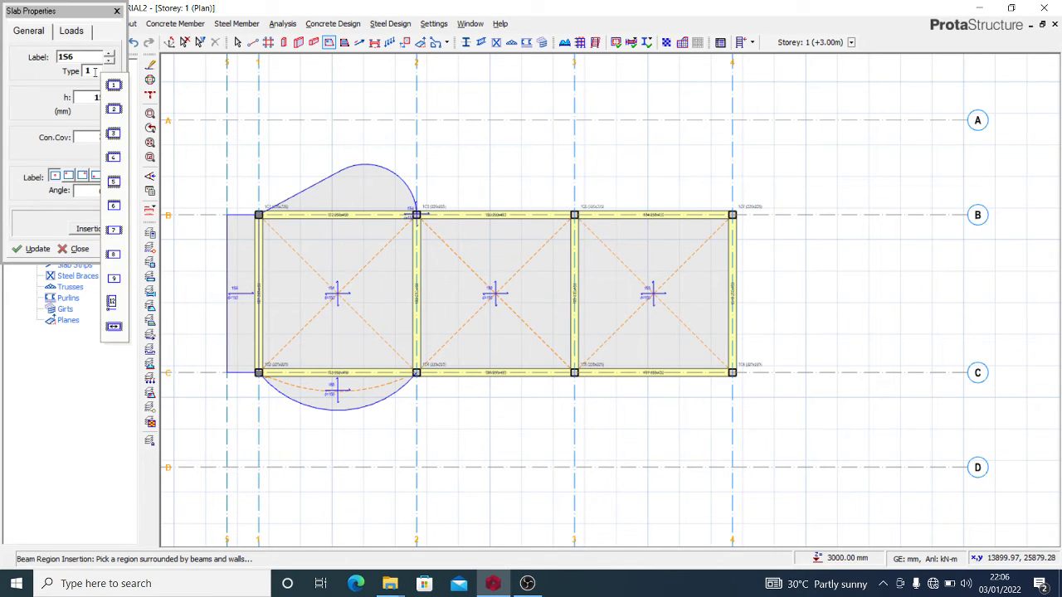
{"action": "left_click", "coordinate": [112, 304]}
{"action": "scroll", "coordinate": [584, 377], "scroll_direction": "up", "scroll_amount": 2}
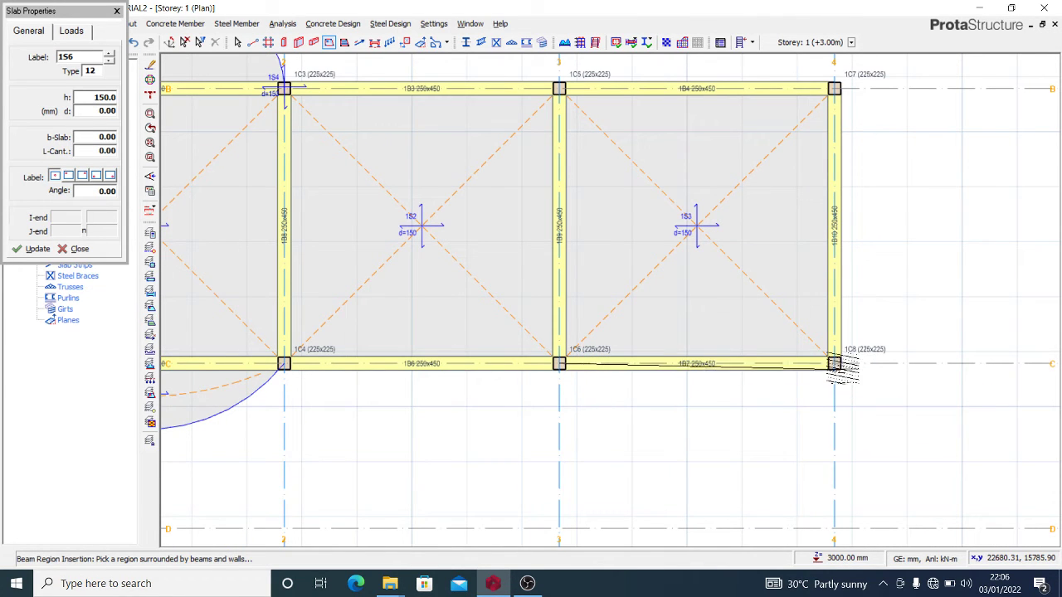
- Pick columns 1C8 and 1C6 as cantilever ends and set L-Cant. to 1000 mm
{"action": "left_click", "coordinate": [834, 363]}
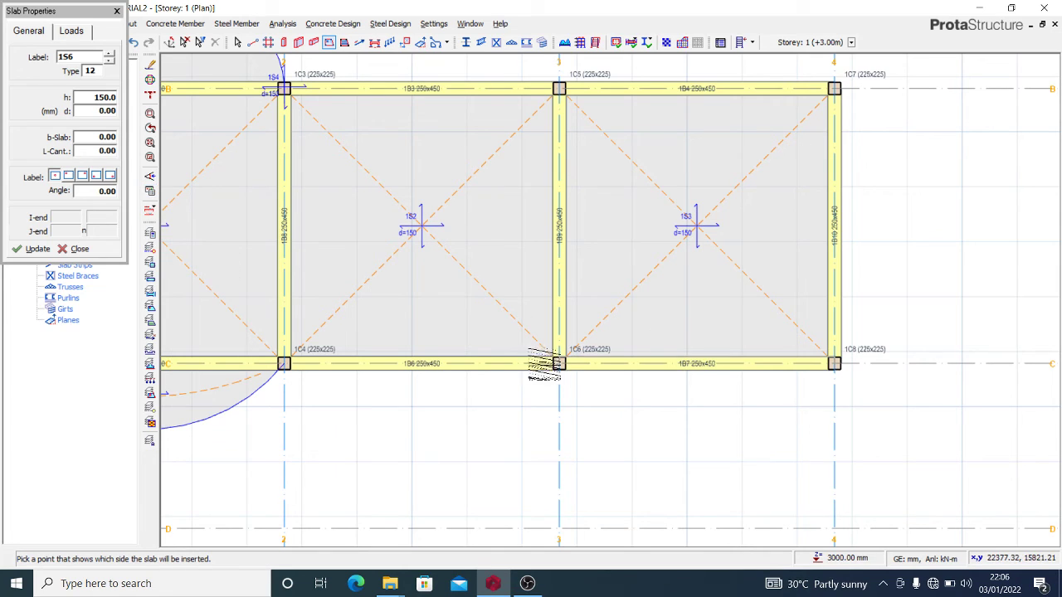
{"action": "left_click", "coordinate": [557, 365]}
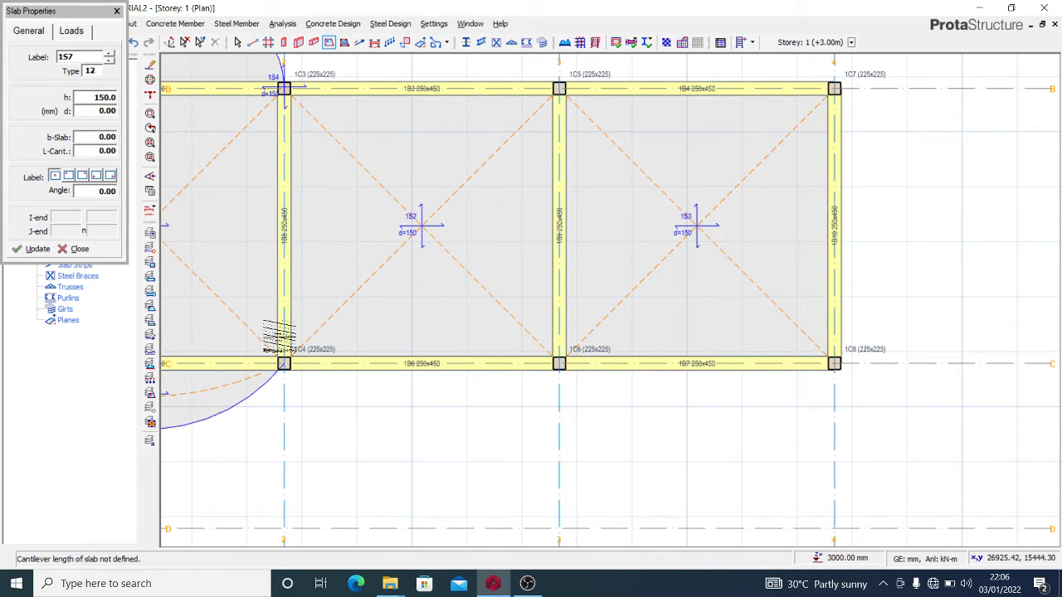
{"action": "left_click", "coordinate": [89, 151]}
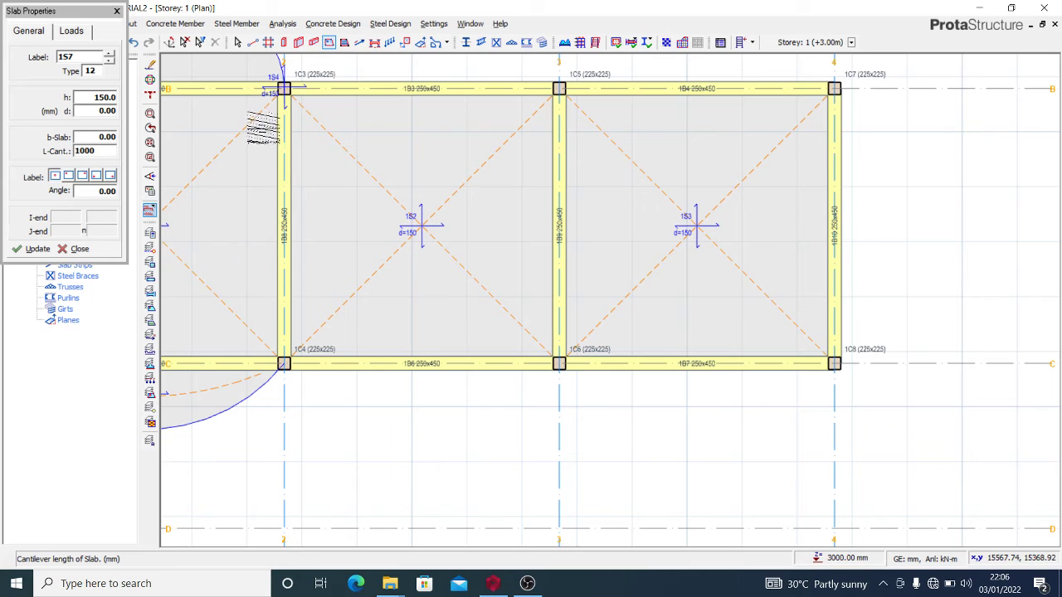
{"action": "left_click", "coordinate": [75, 32]}
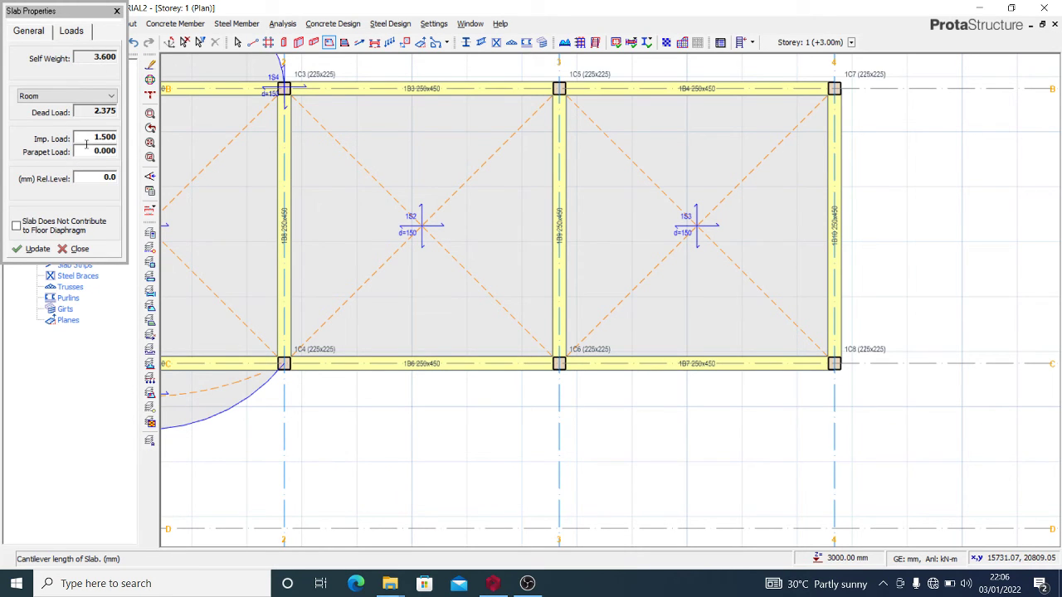
{"action": "left_click", "coordinate": [28, 30]}
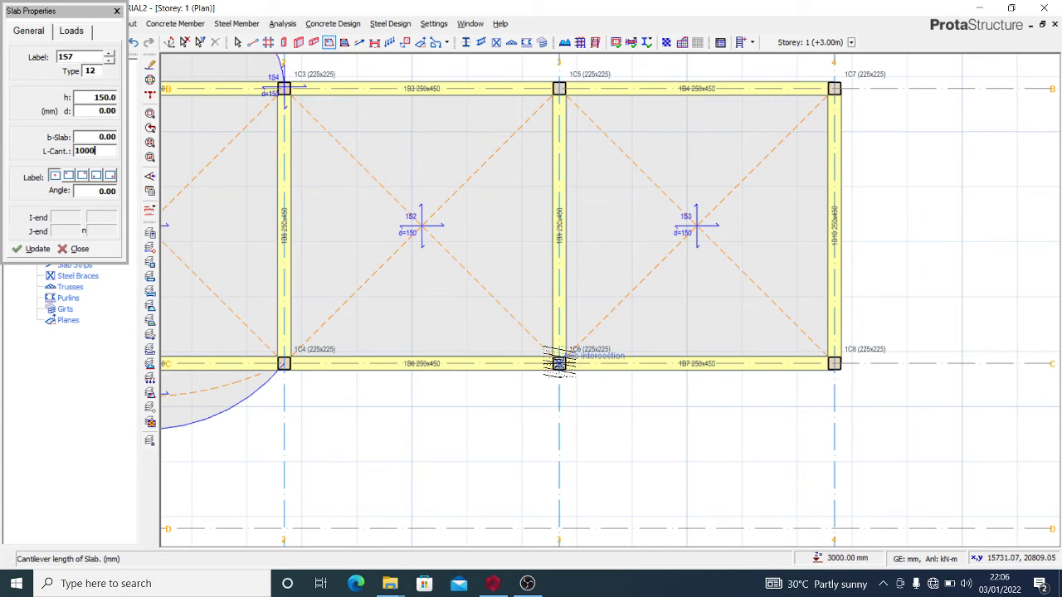
{"action": "key", "text": "Return"}
- Place cantilever slab 1S7 below beam 1B7, ending at column 1C8
{"action": "left_click", "coordinate": [834, 363]}
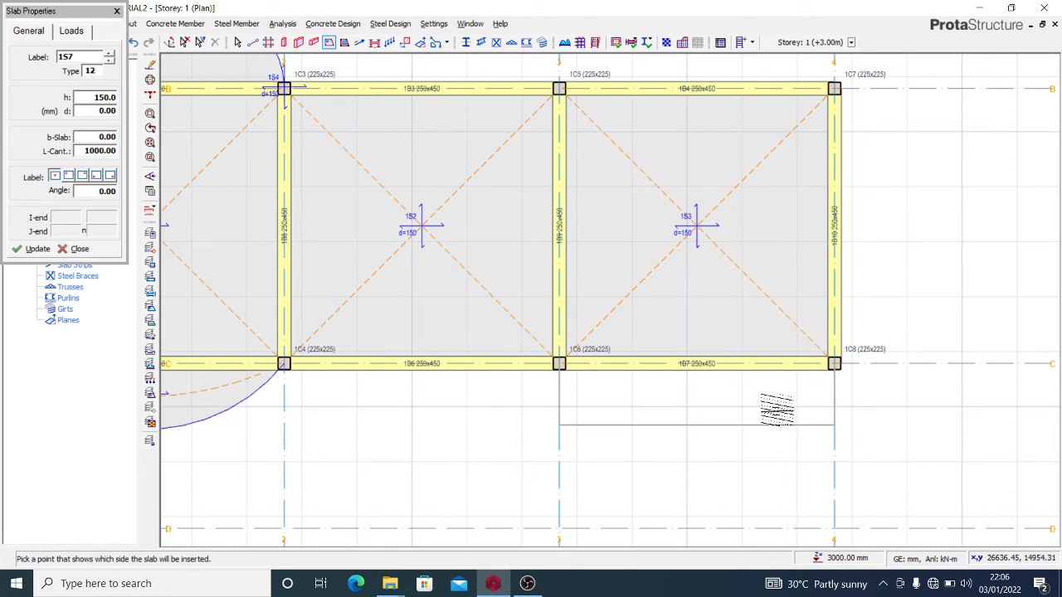
{"action": "left_click", "coordinate": [774, 417]}
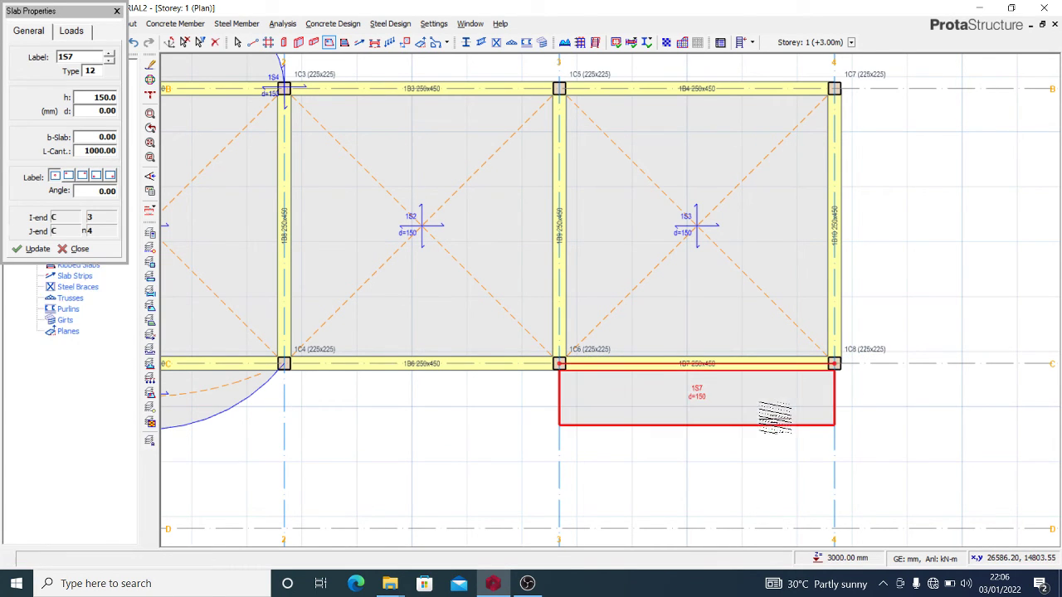
{"action": "scroll", "coordinate": [587, 320], "scroll_direction": "down", "scroll_amount": 1}
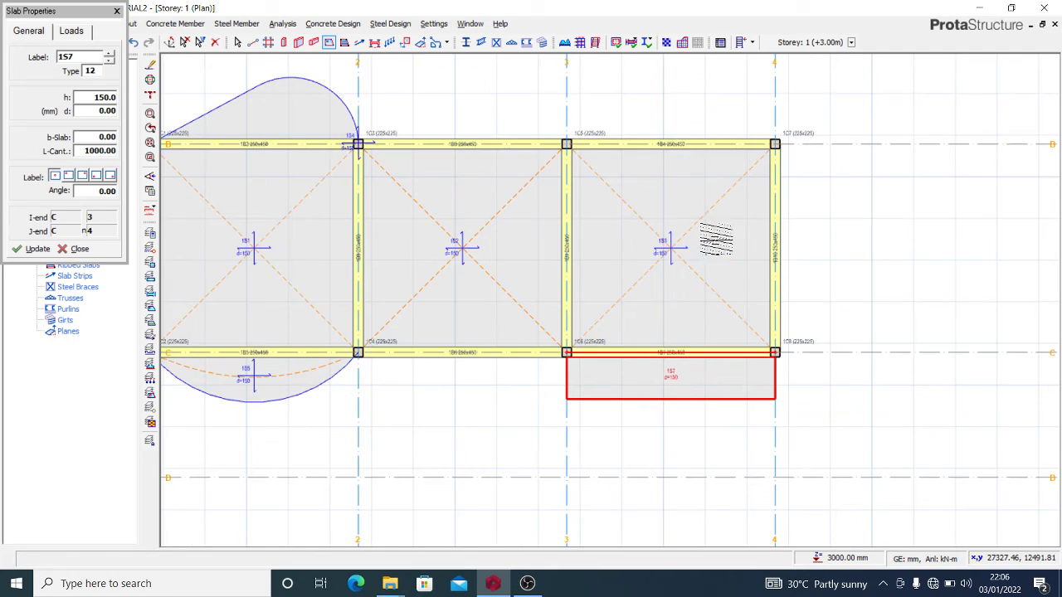
- Add cantilever slab 1S8 outside grid 4 between columns 1C7 and 1C8
{"action": "left_click", "coordinate": [775, 144]}
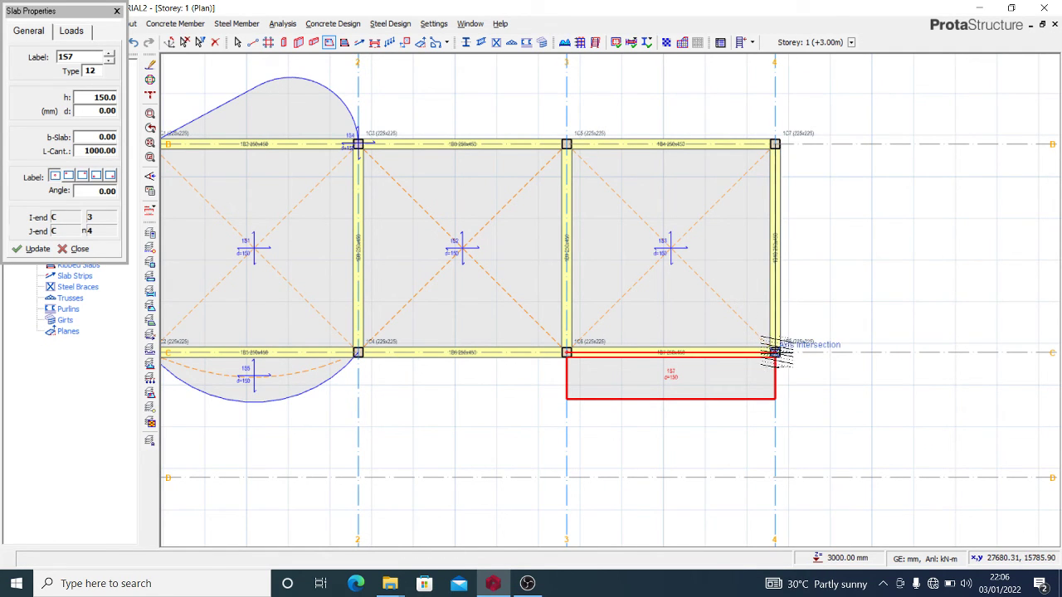
{"action": "left_click", "coordinate": [775, 352]}
{"action": "left_click", "coordinate": [867, 323]}
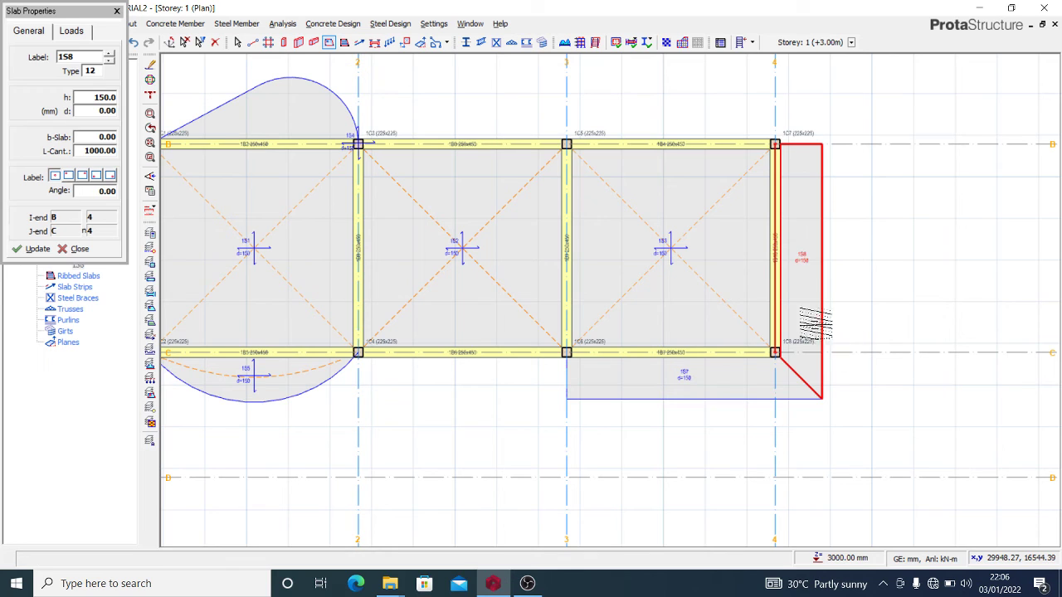